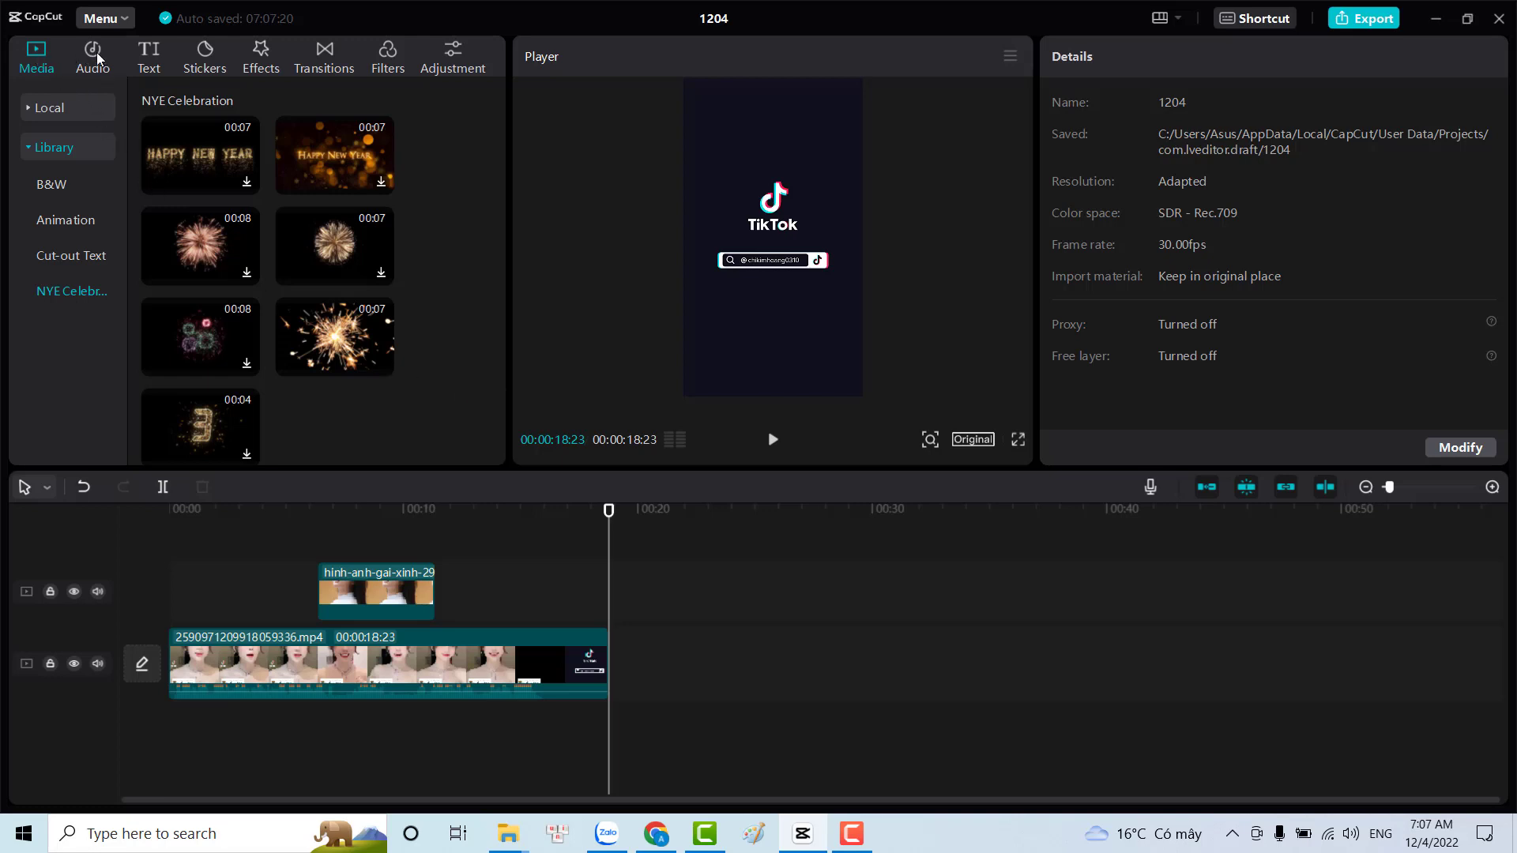
# Browse the music library's categories and preview the Future and The Way tracks under Du lịch.
pyautogui.click(95, 58)
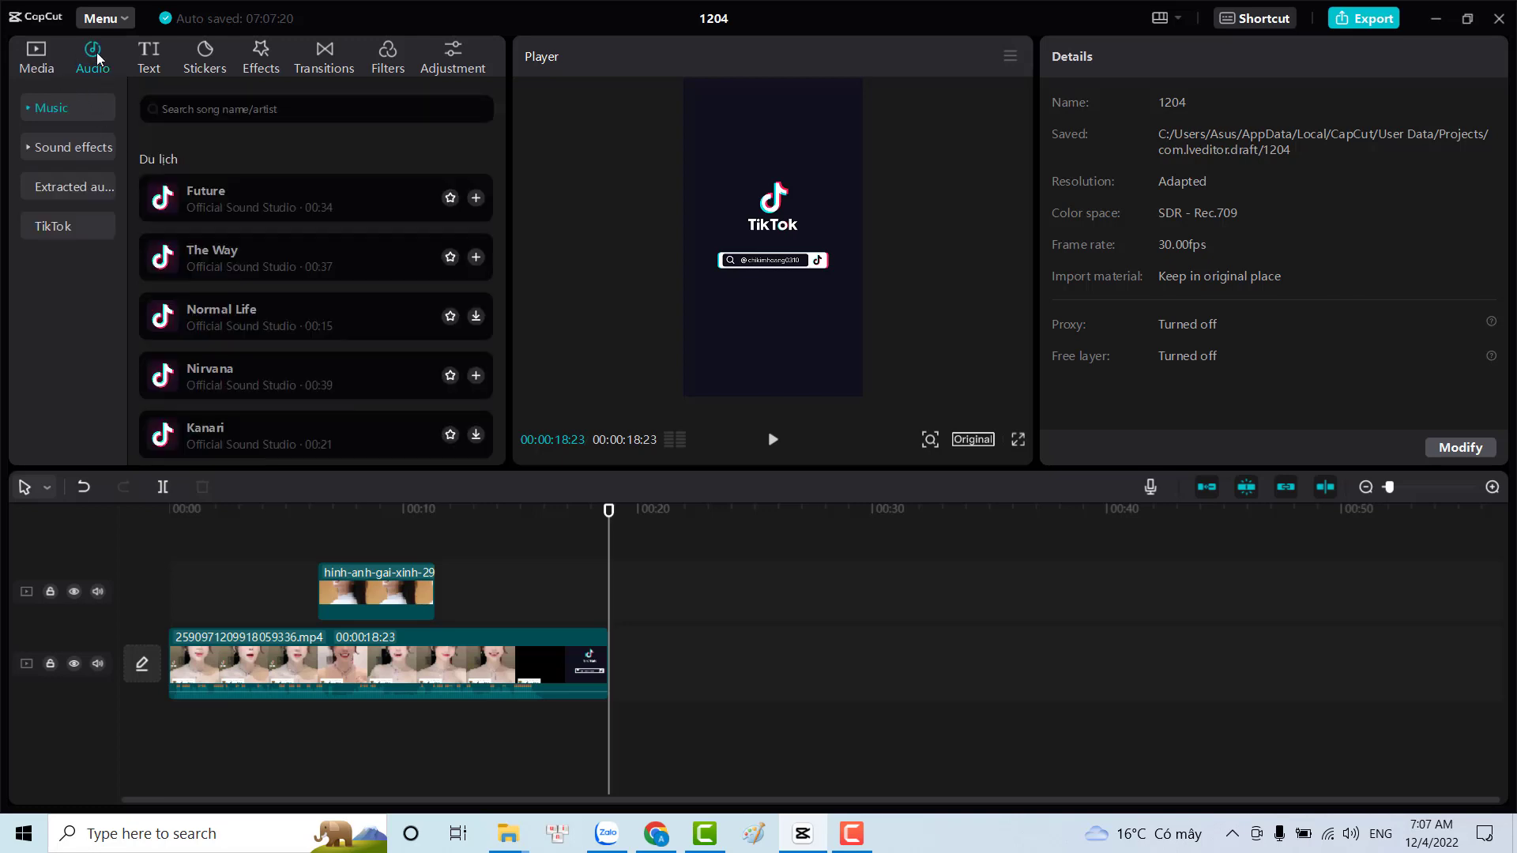
pyautogui.click(32, 108)
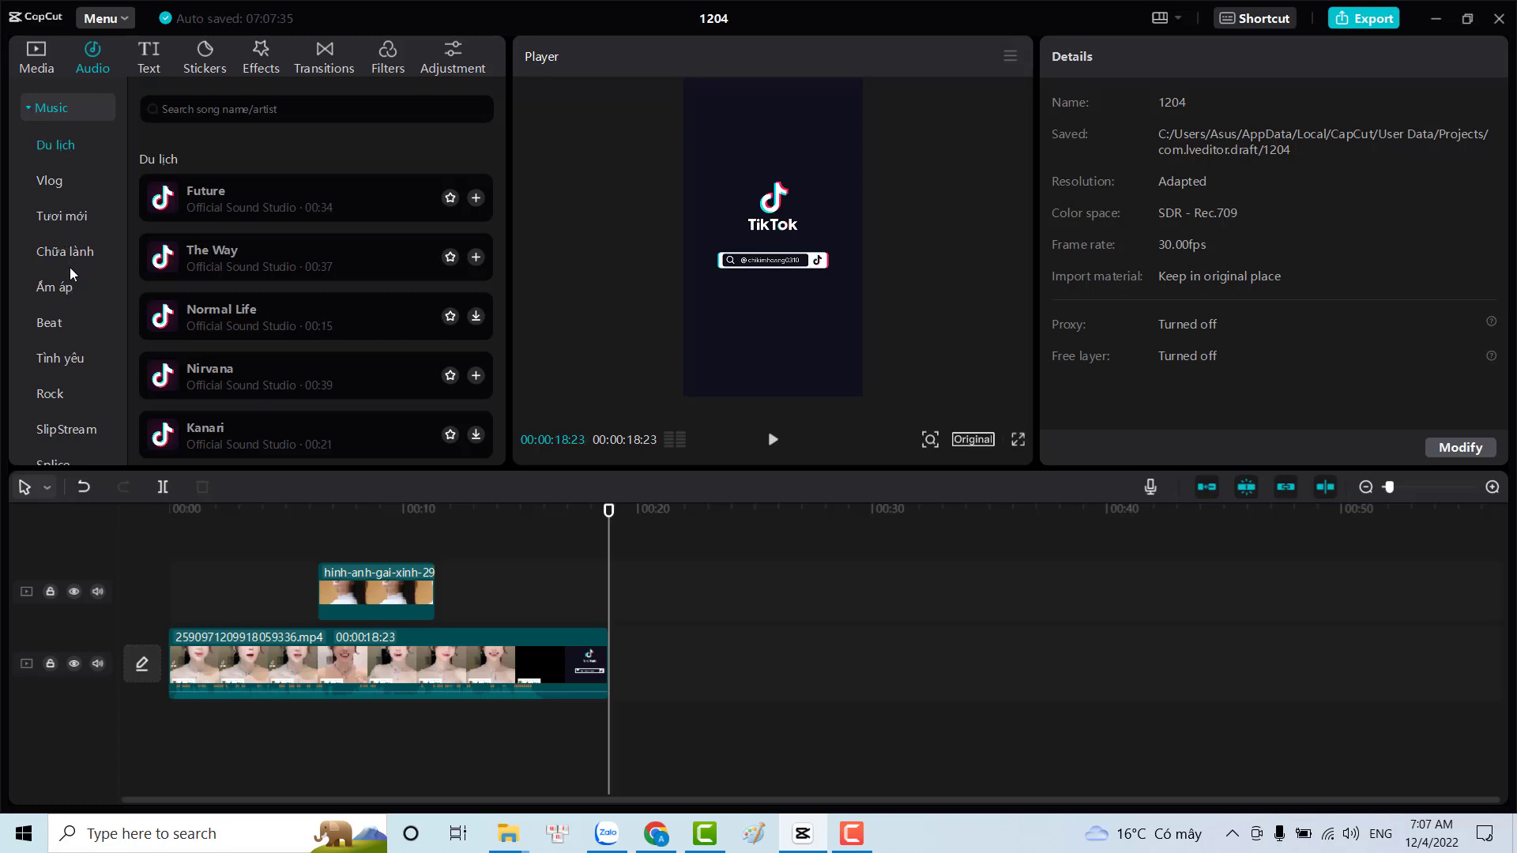
pyautogui.click(53, 177)
pyautogui.click(56, 212)
pyautogui.click(50, 142)
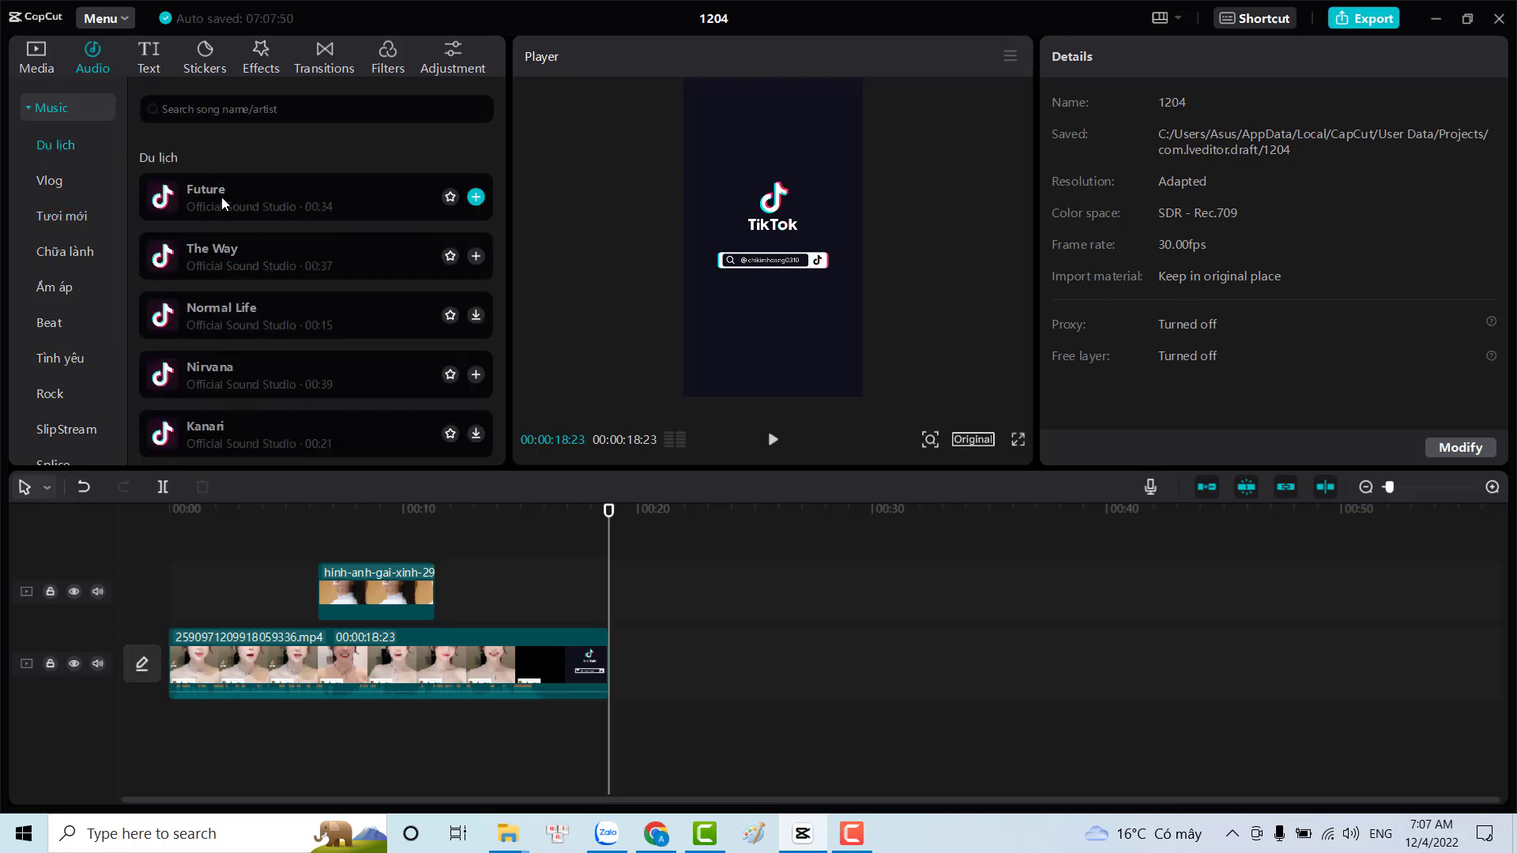
pyautogui.click(211, 199)
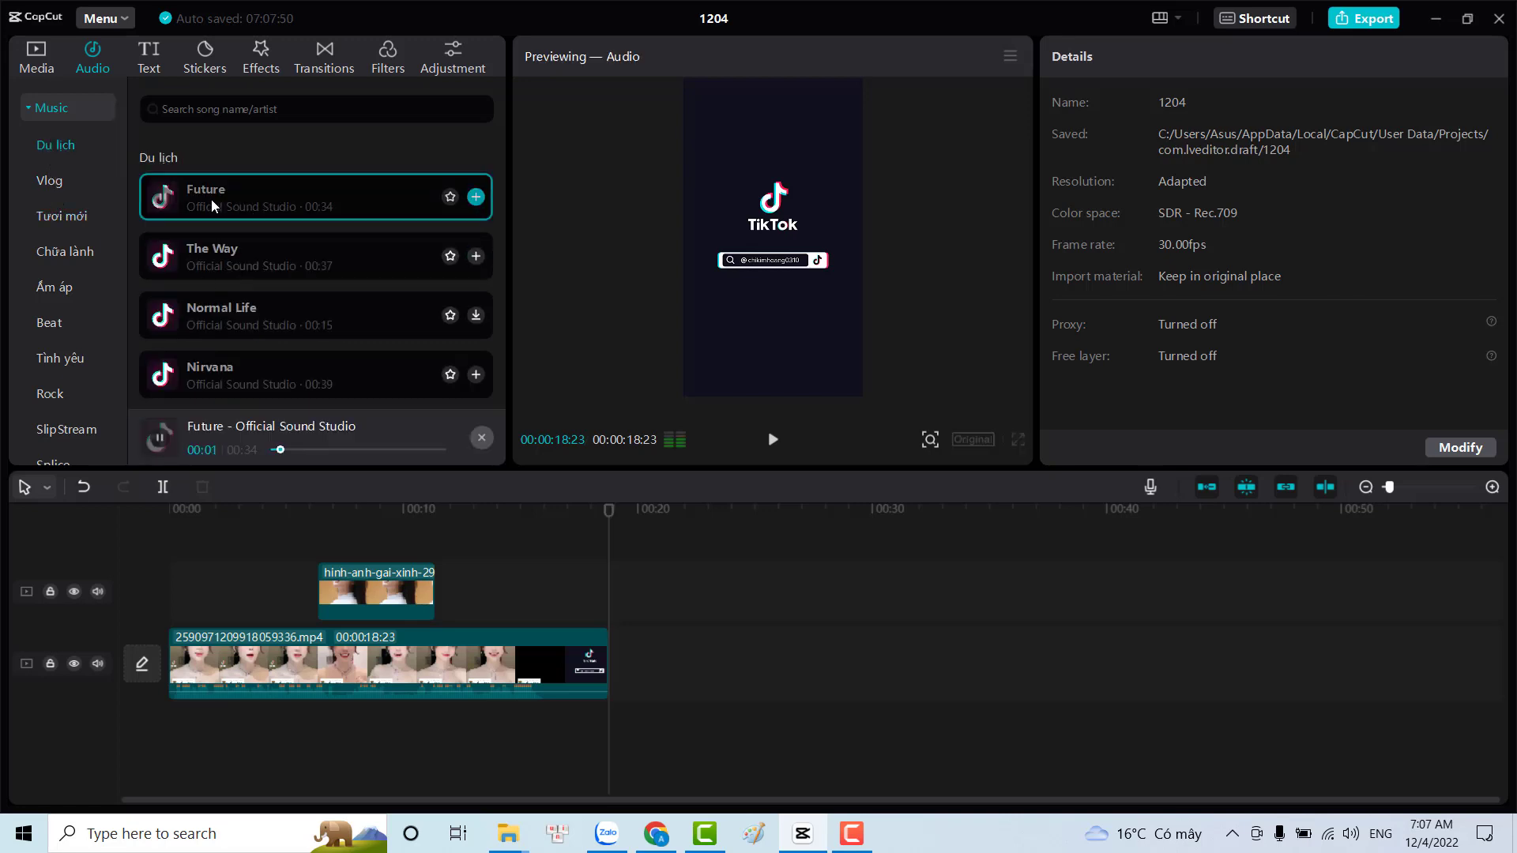
pyautogui.click(210, 263)
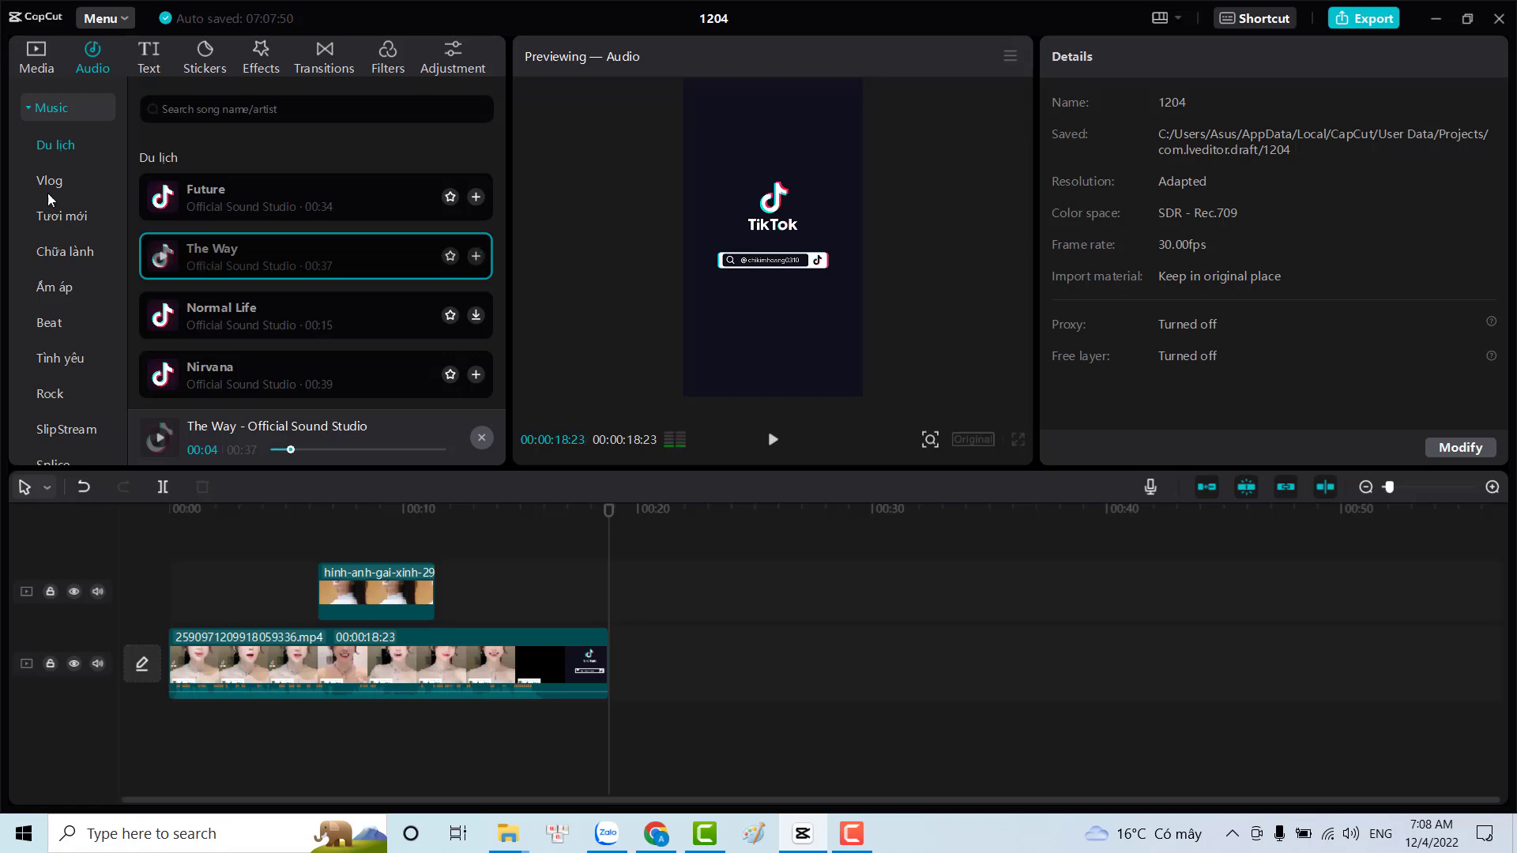
pyautogui.scroll(-3, 57, 237)
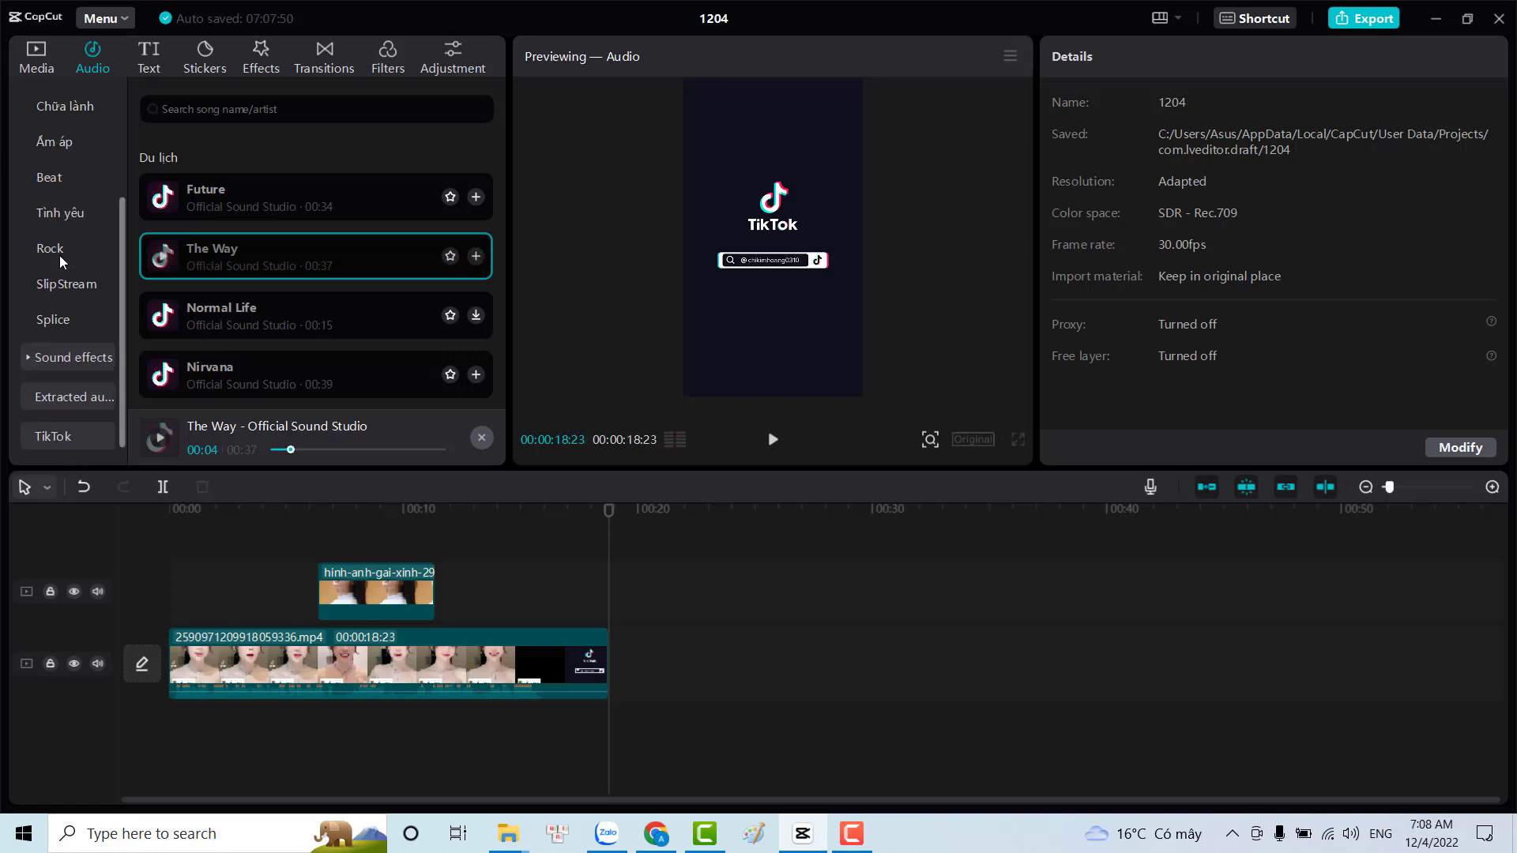
pyautogui.scroll(3, 56, 228)
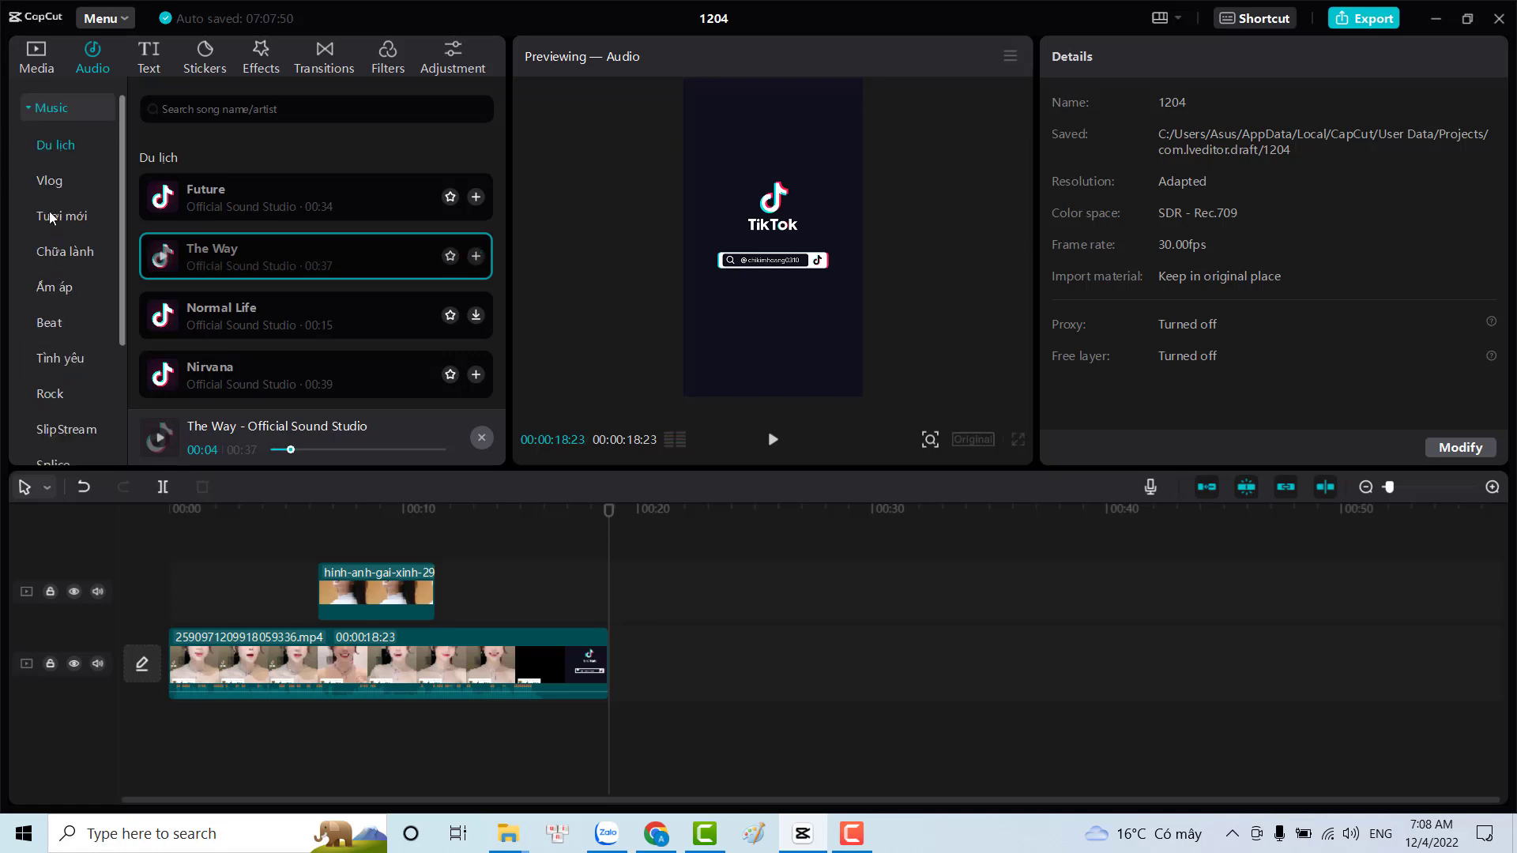
# Preview the Young person "goose" laughter and Middle aged man laughter sound effects in the Cười to category.
pyautogui.click(27, 108)
pyautogui.click(32, 149)
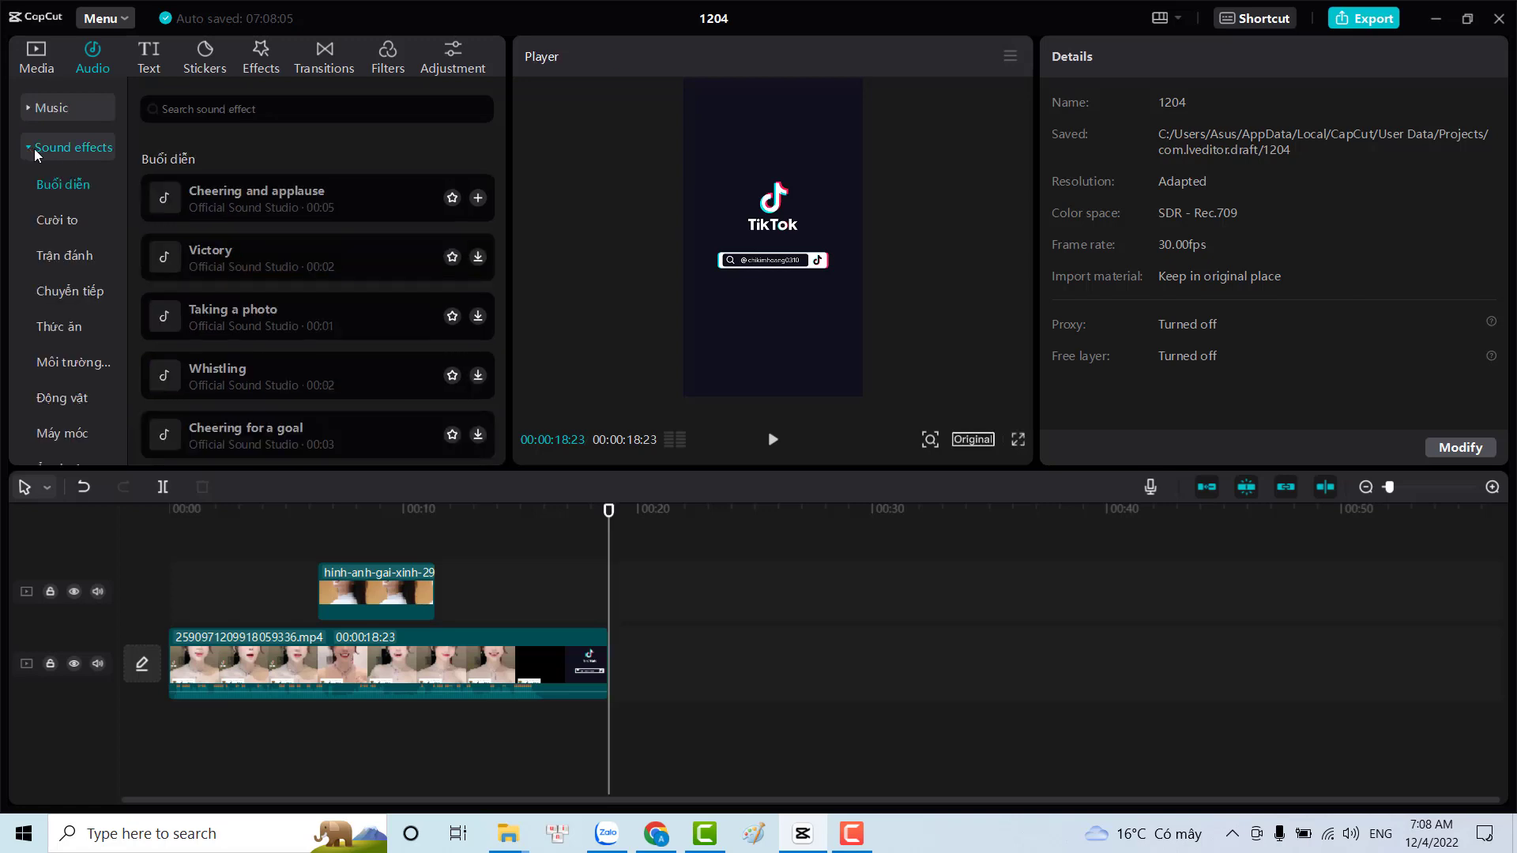
pyautogui.click(60, 220)
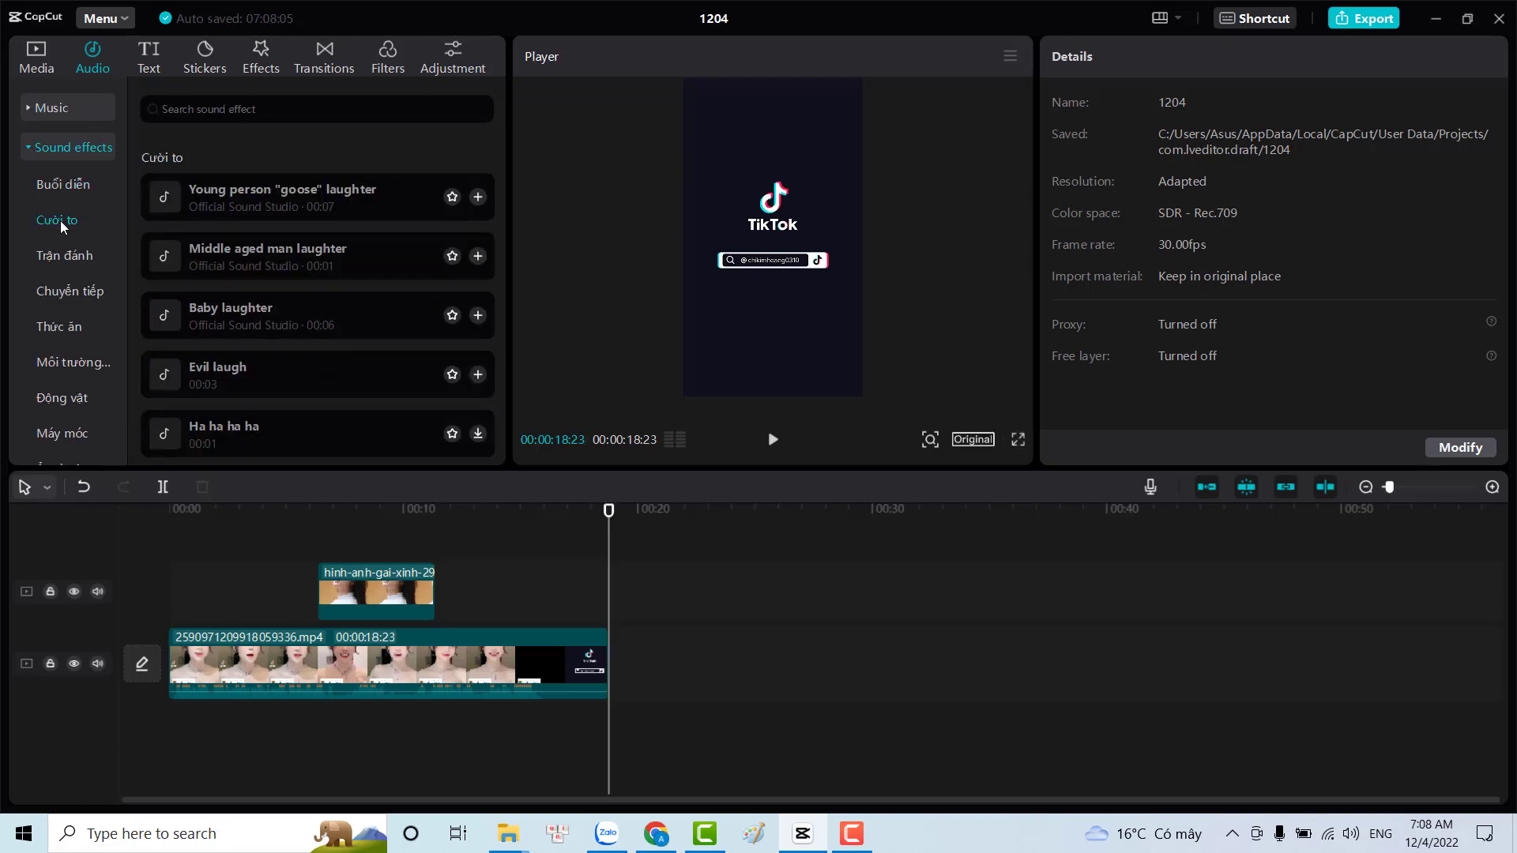
pyautogui.click(279, 191)
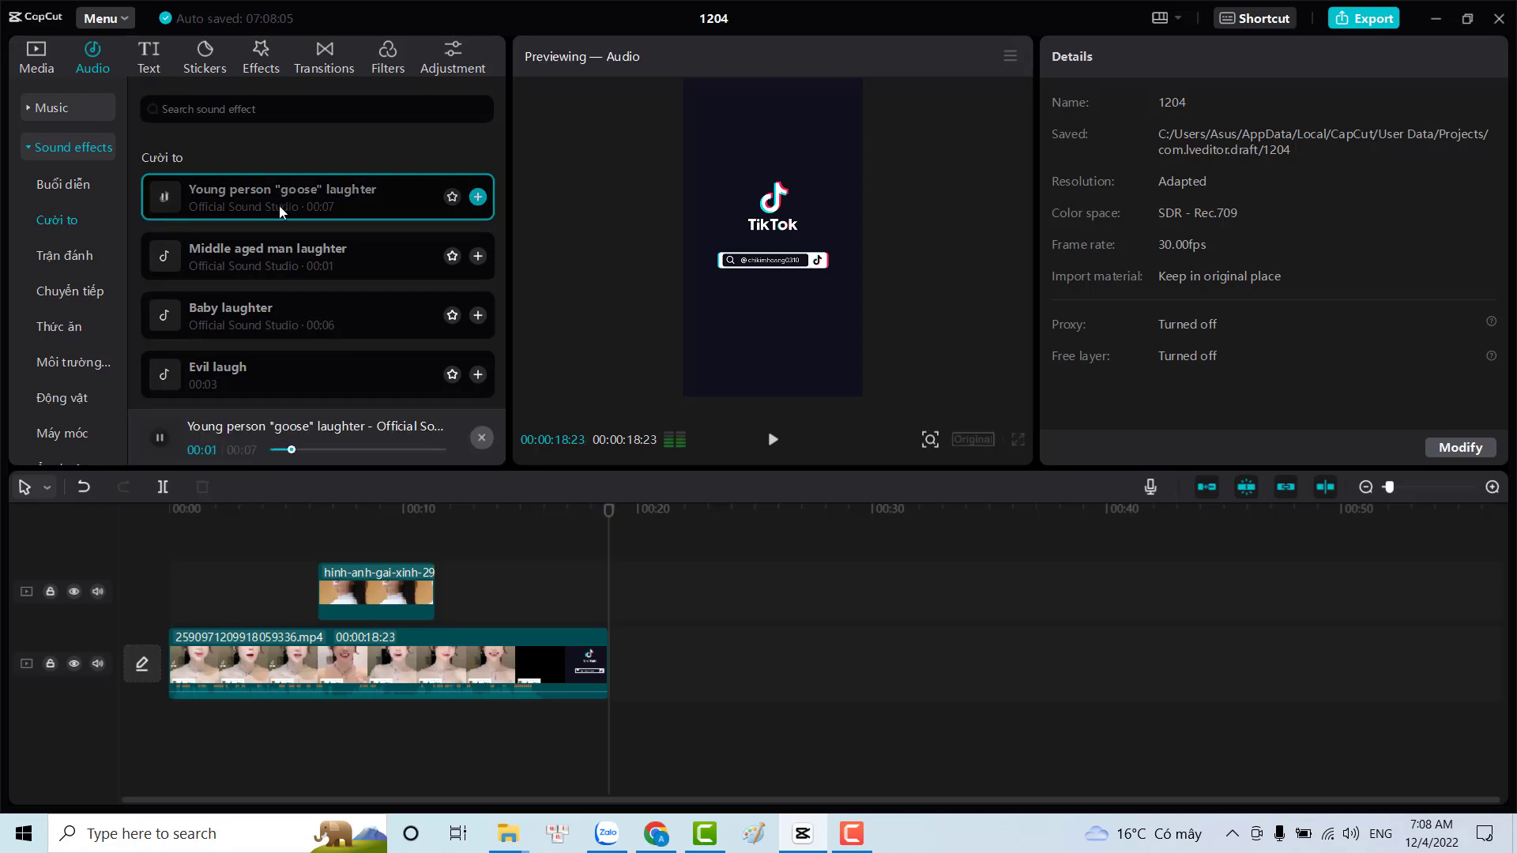
pyautogui.click(278, 259)
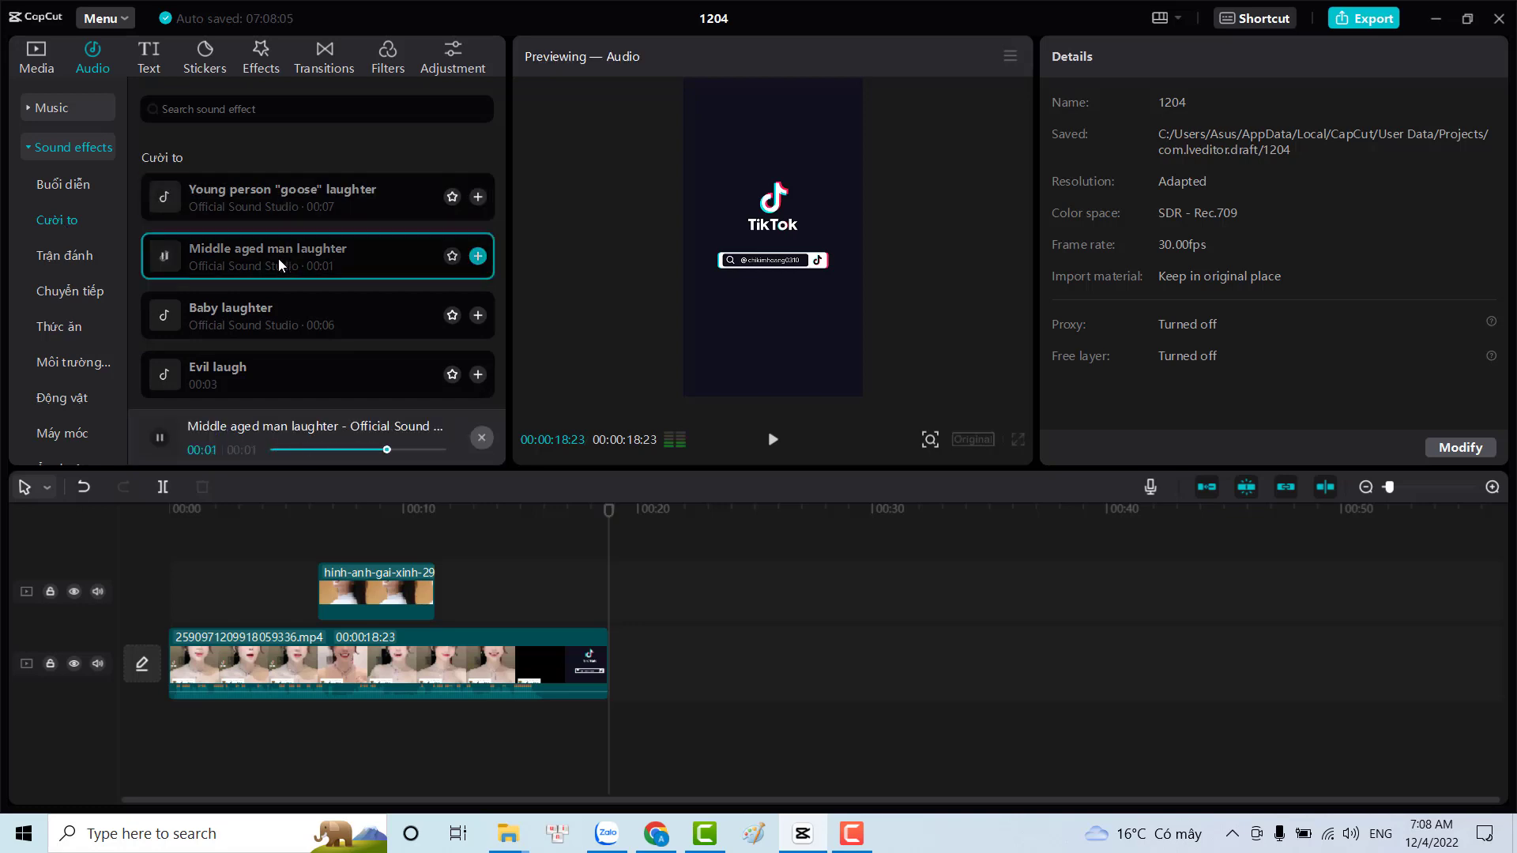
# Preview the Explosion and Gunshot effects under Trận đánh, plus Drinking water and Eating potato chips under Thức ăn.
pyautogui.click(53, 259)
pyautogui.click(231, 251)
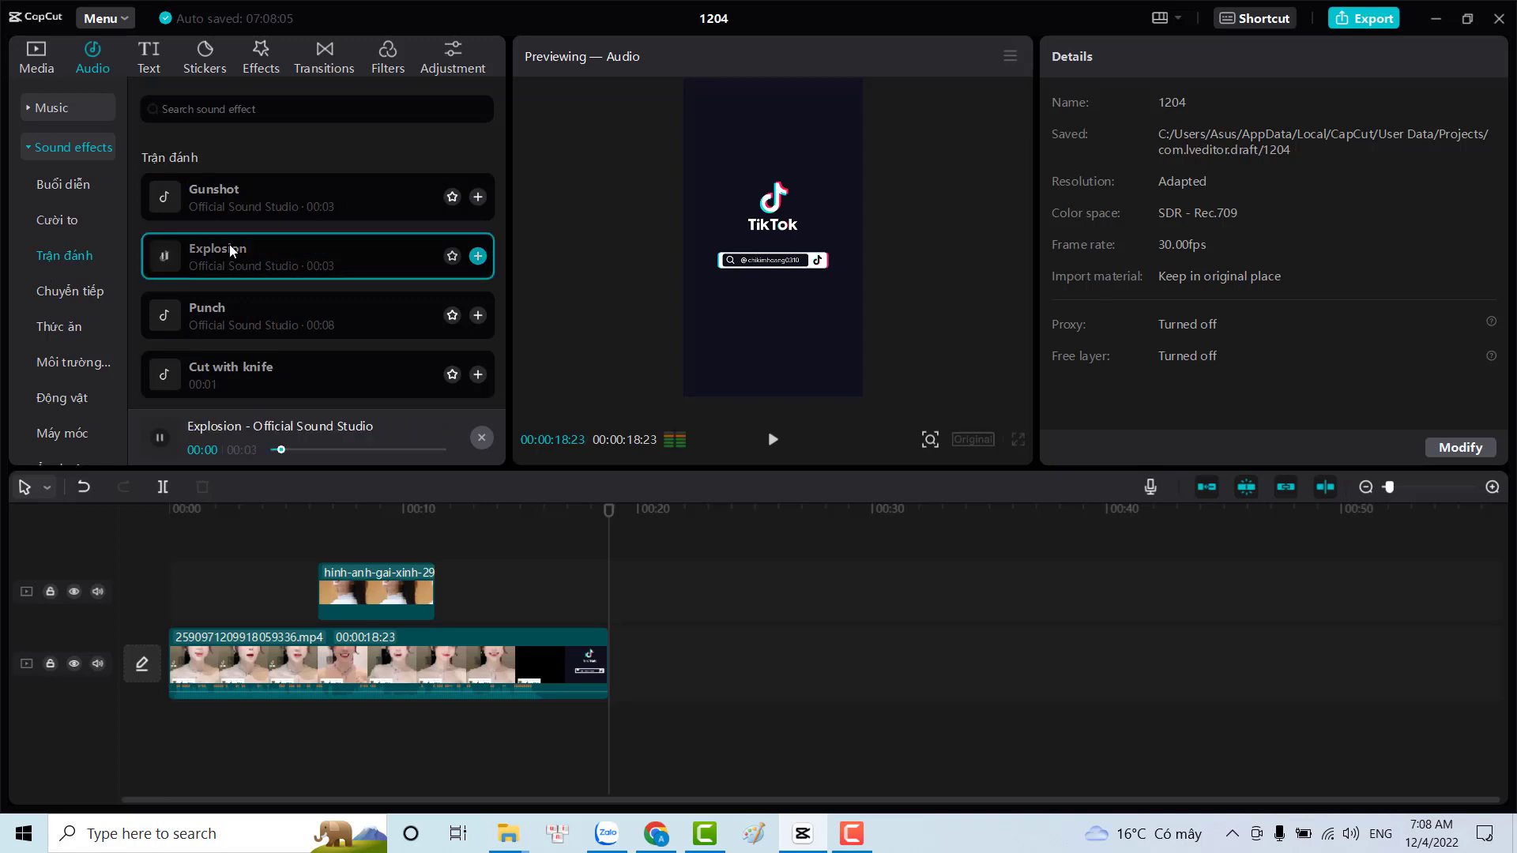
pyautogui.click(247, 203)
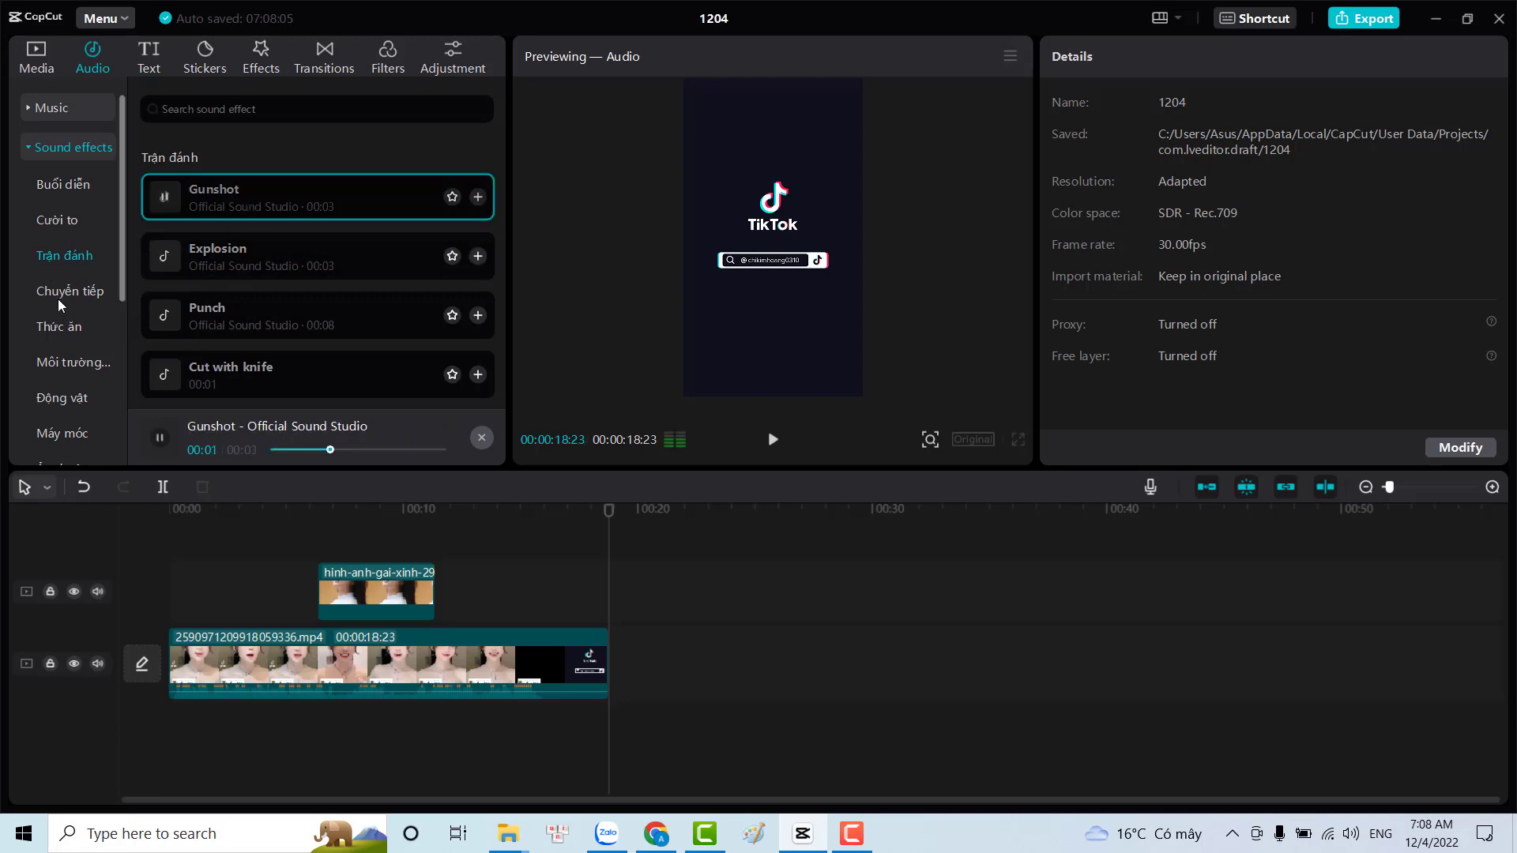
pyautogui.click(61, 326)
pyautogui.click(343, 248)
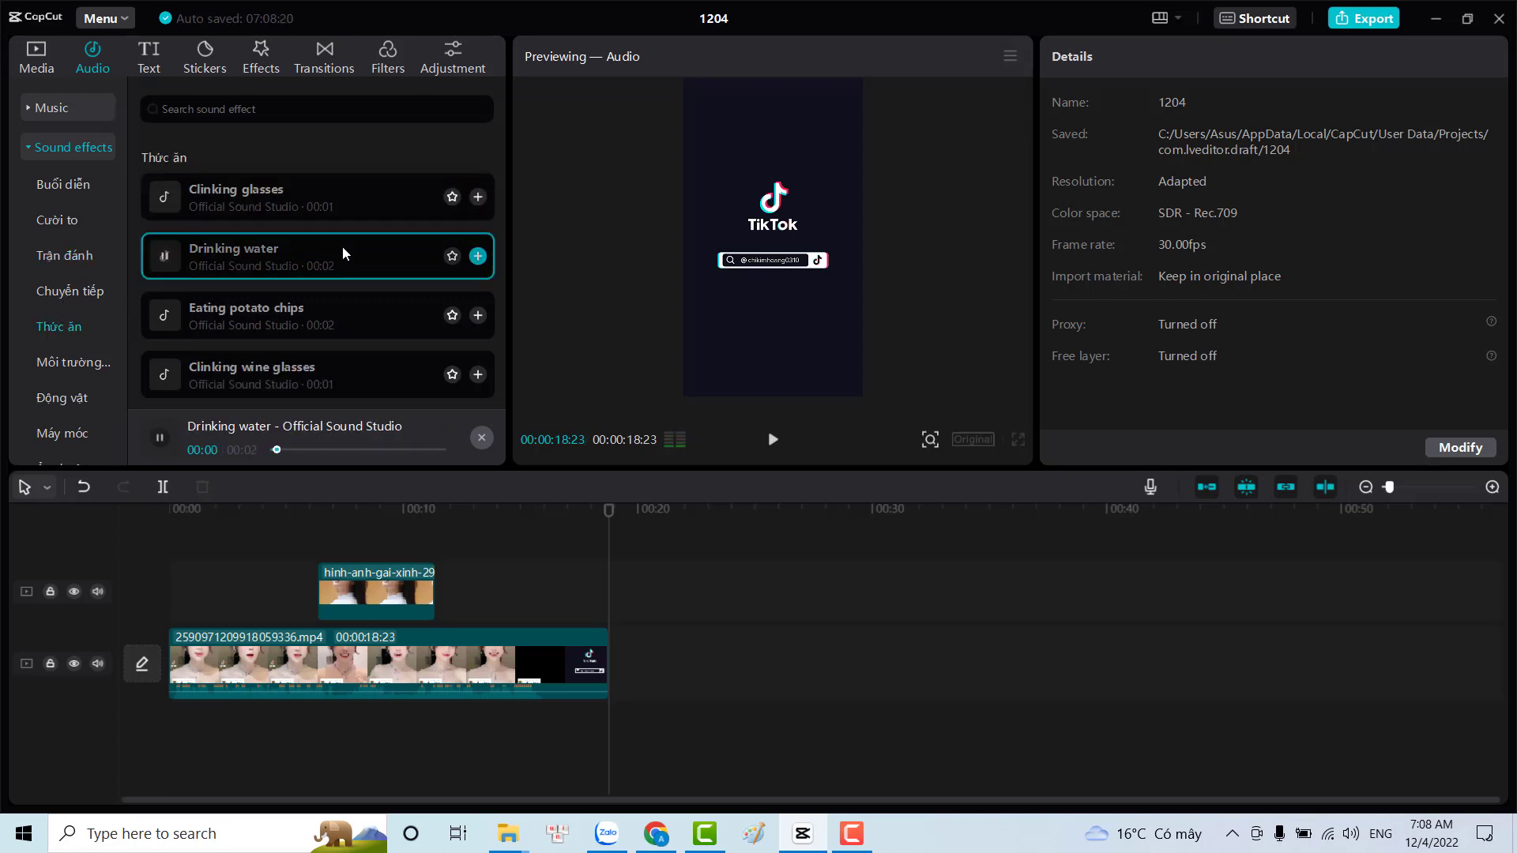
pyautogui.click(269, 315)
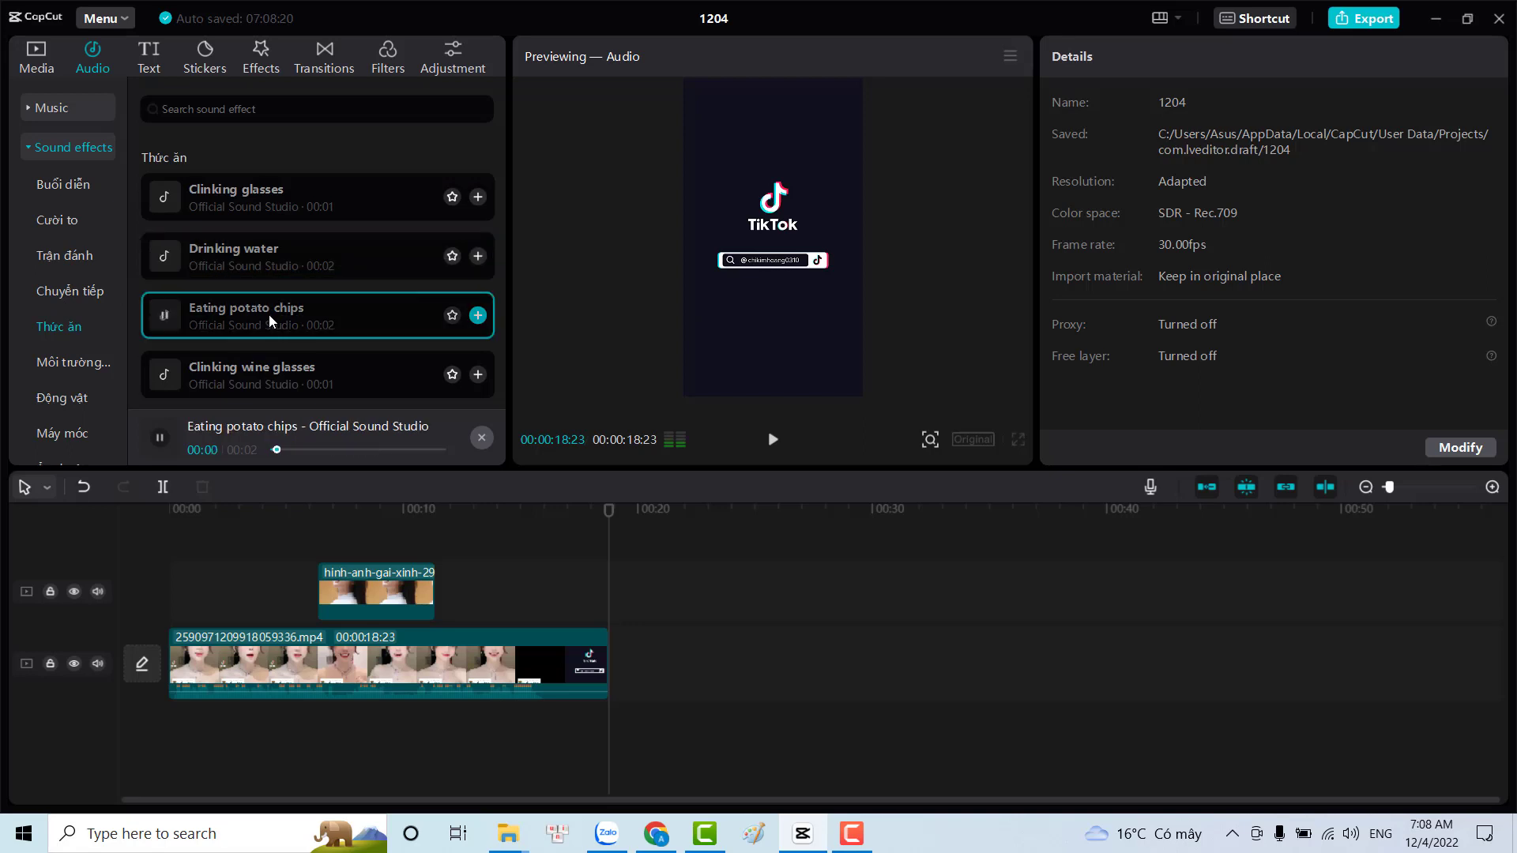
# Preview the Dramatic horns sound effect in the Kinh dị category and add it to the timeline at the playhead.
pyautogui.scroll(-2, 79, 370)
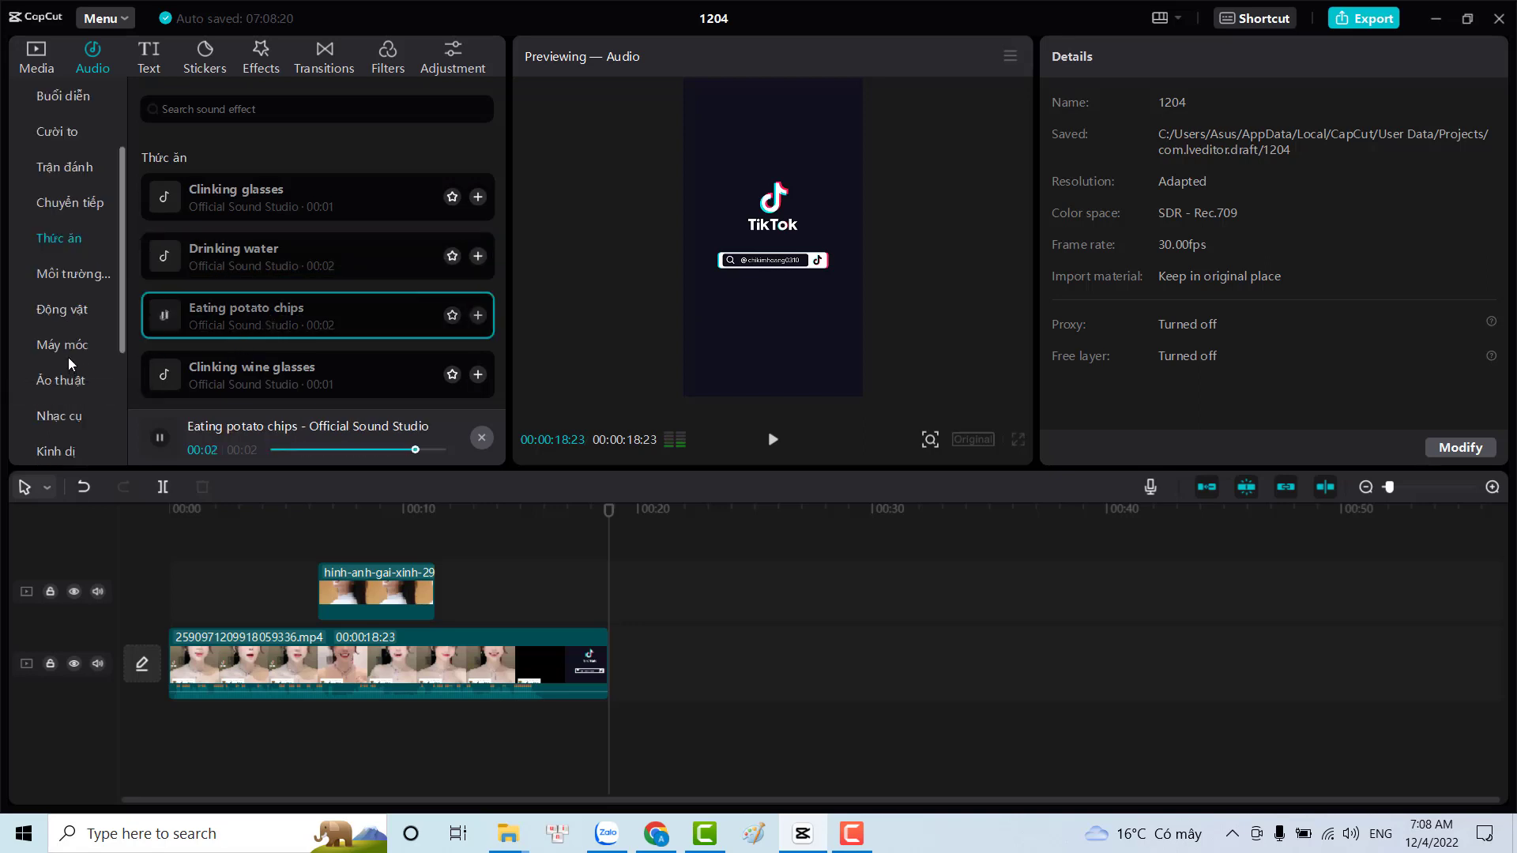
pyautogui.scroll(2, 67, 361)
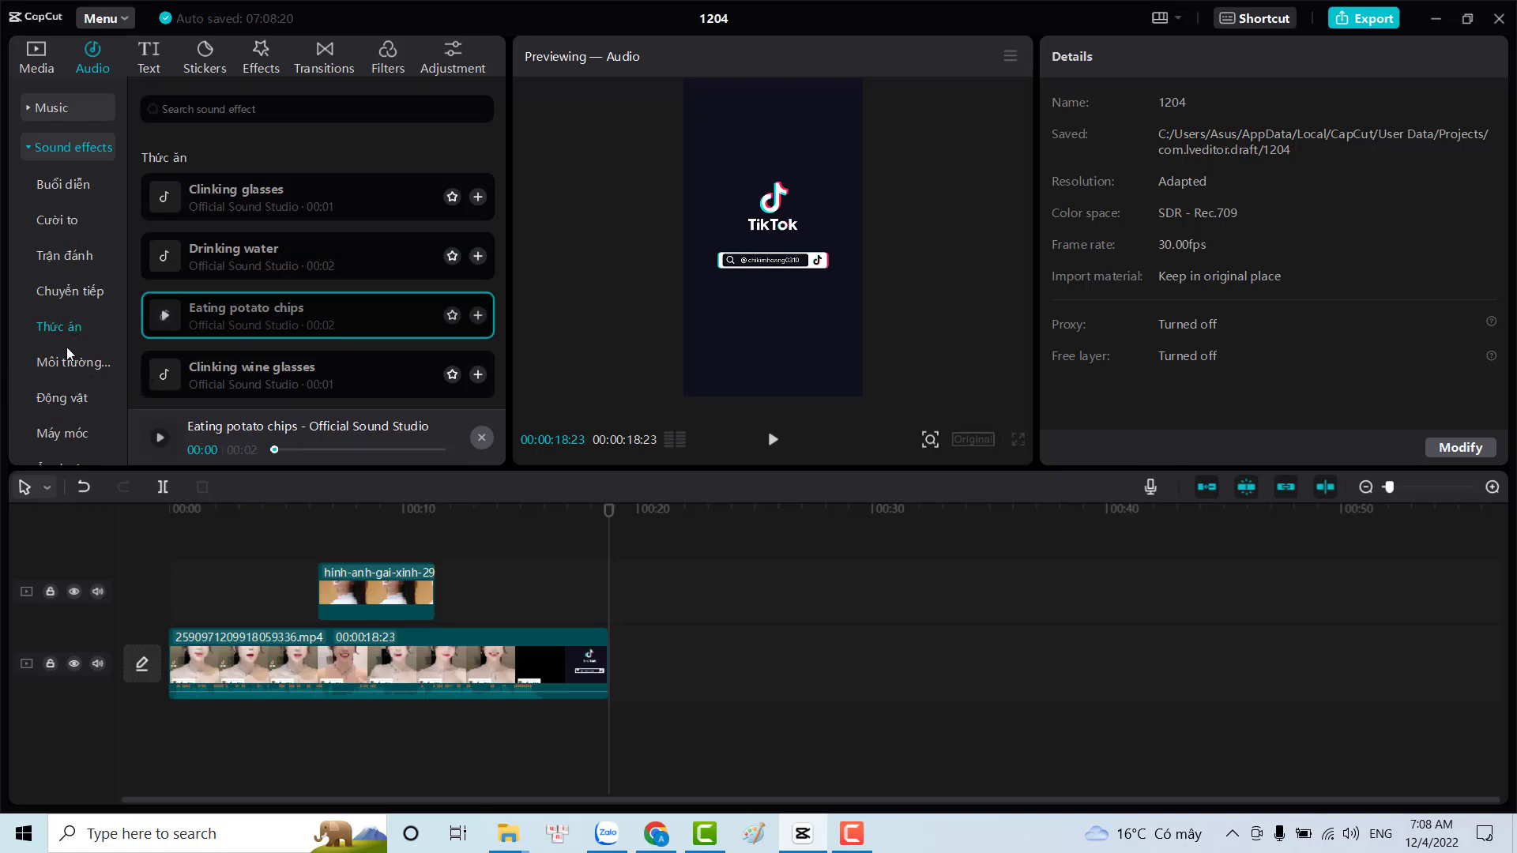
pyautogui.scroll(-2, 66, 348)
pyautogui.scroll(2, 63, 308)
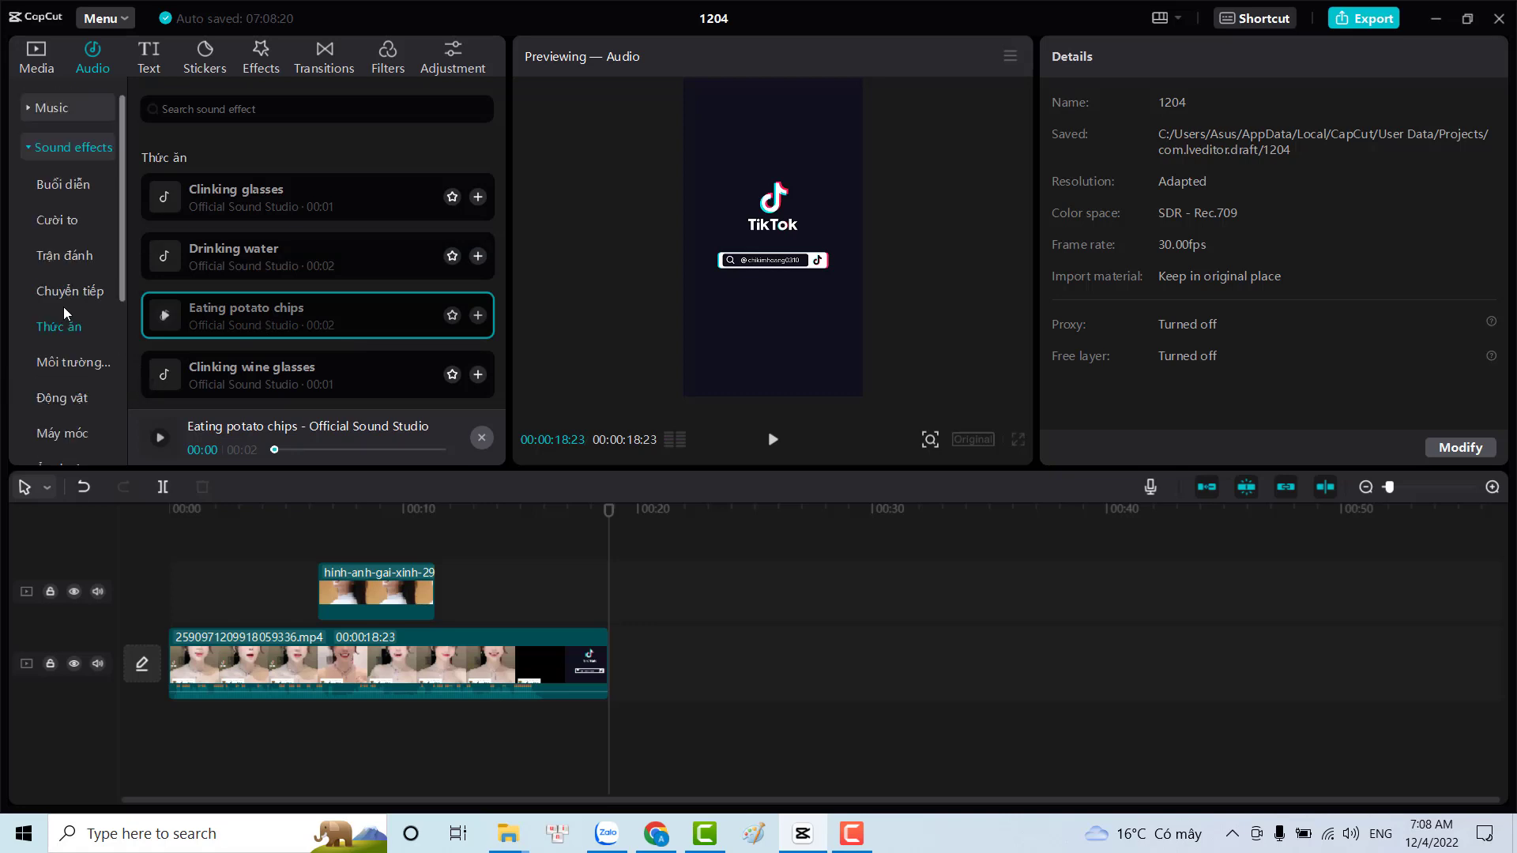
pyautogui.scroll(-5, 65, 314)
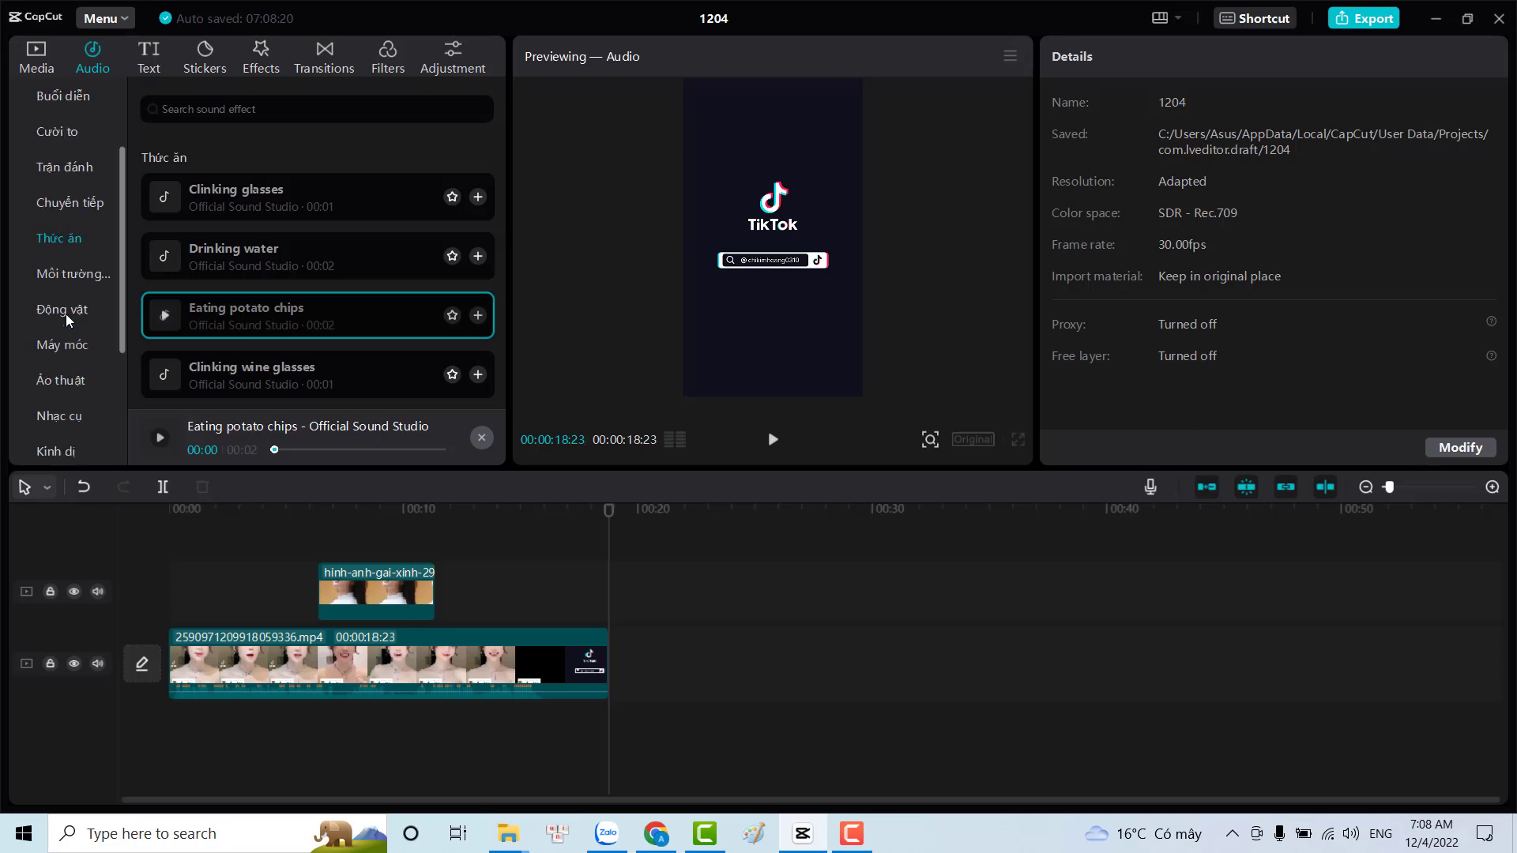
pyautogui.click(59, 289)
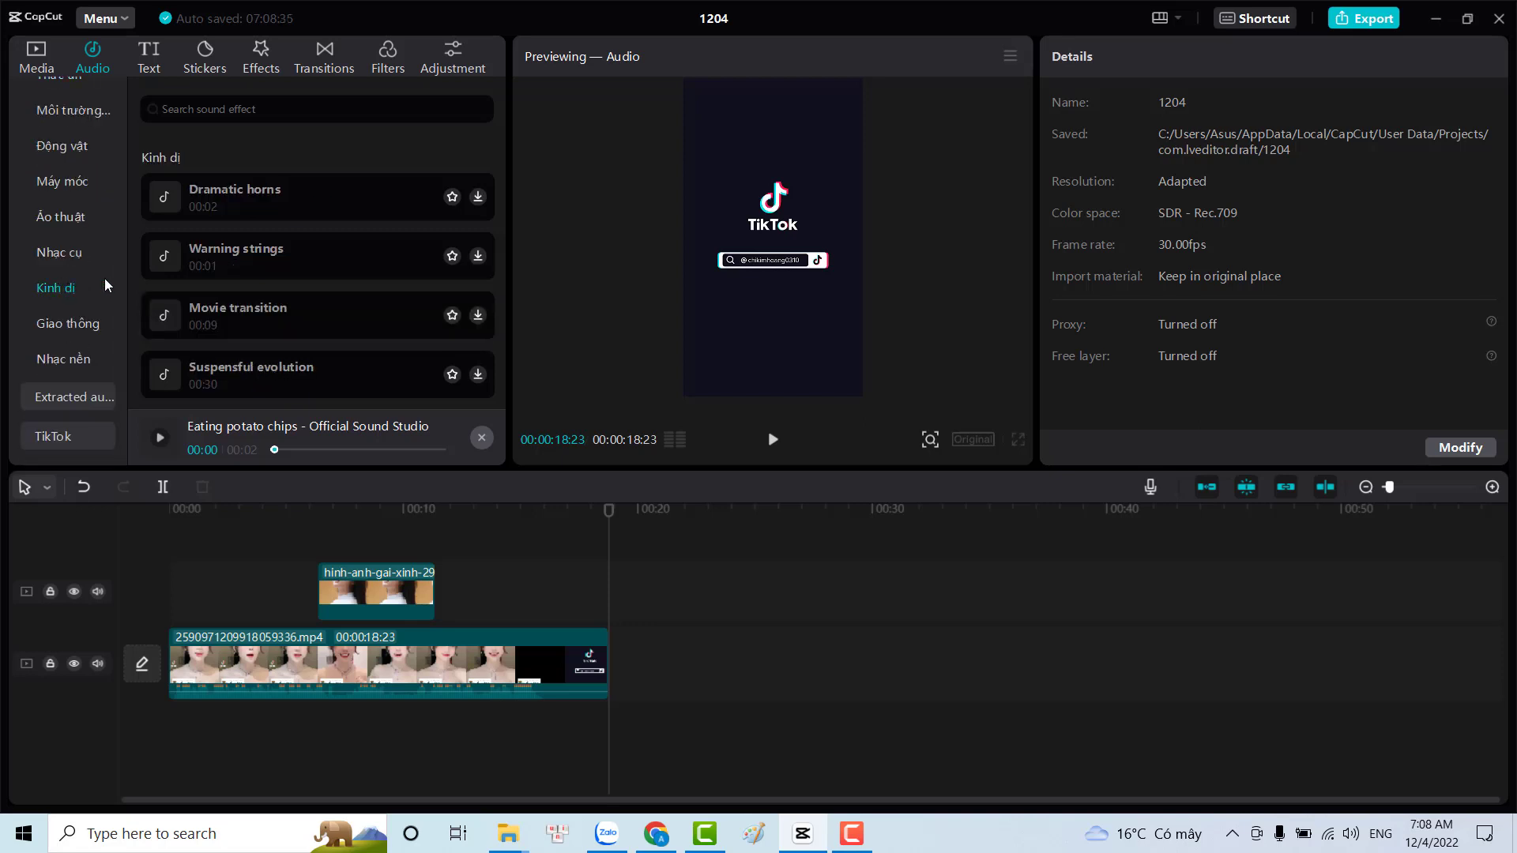
pyautogui.click(285, 188)
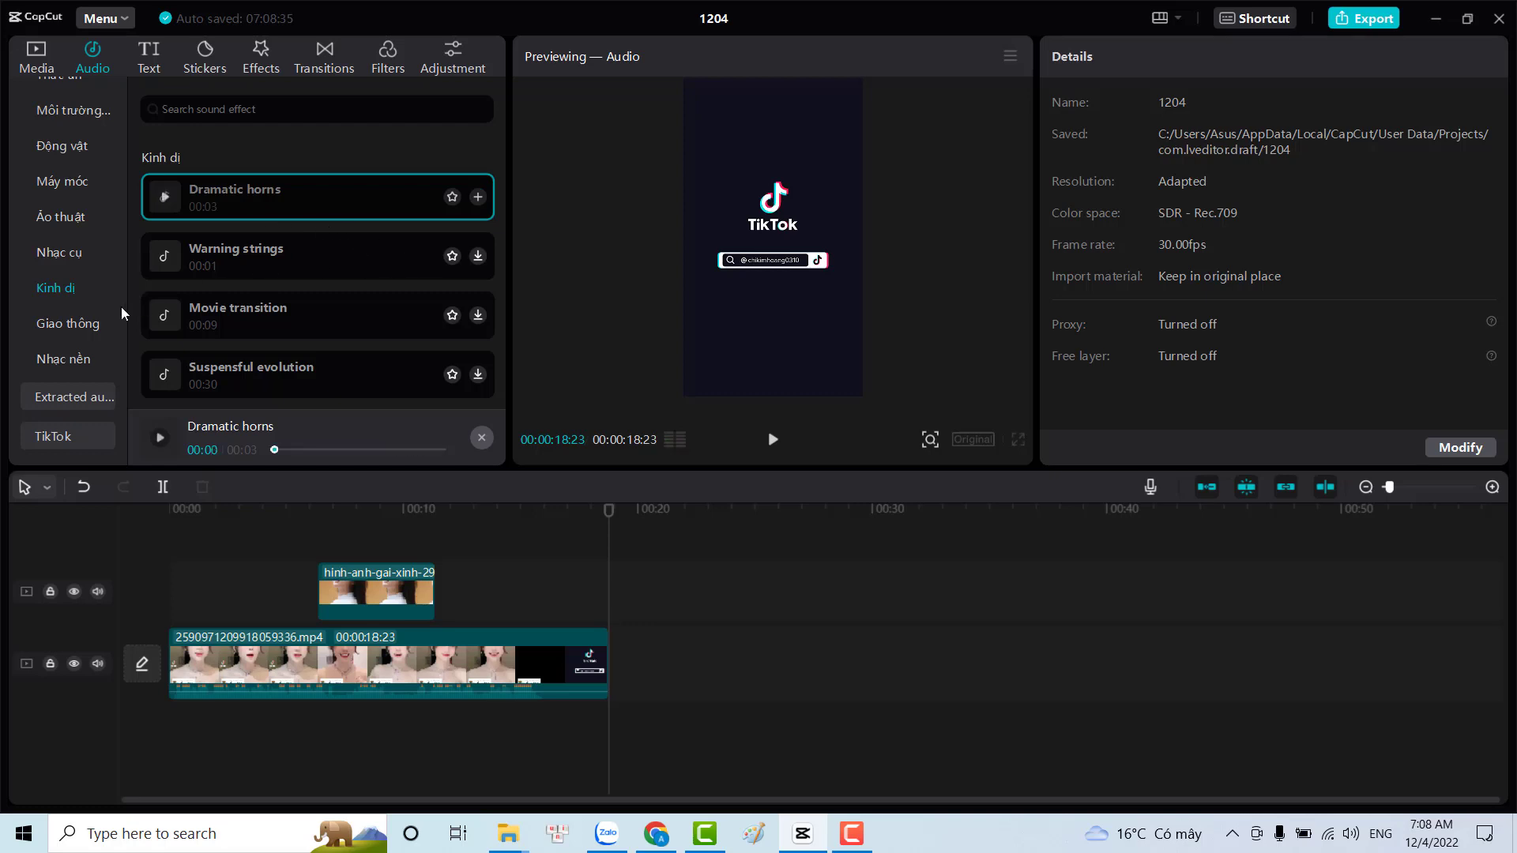
pyautogui.click(478, 196)
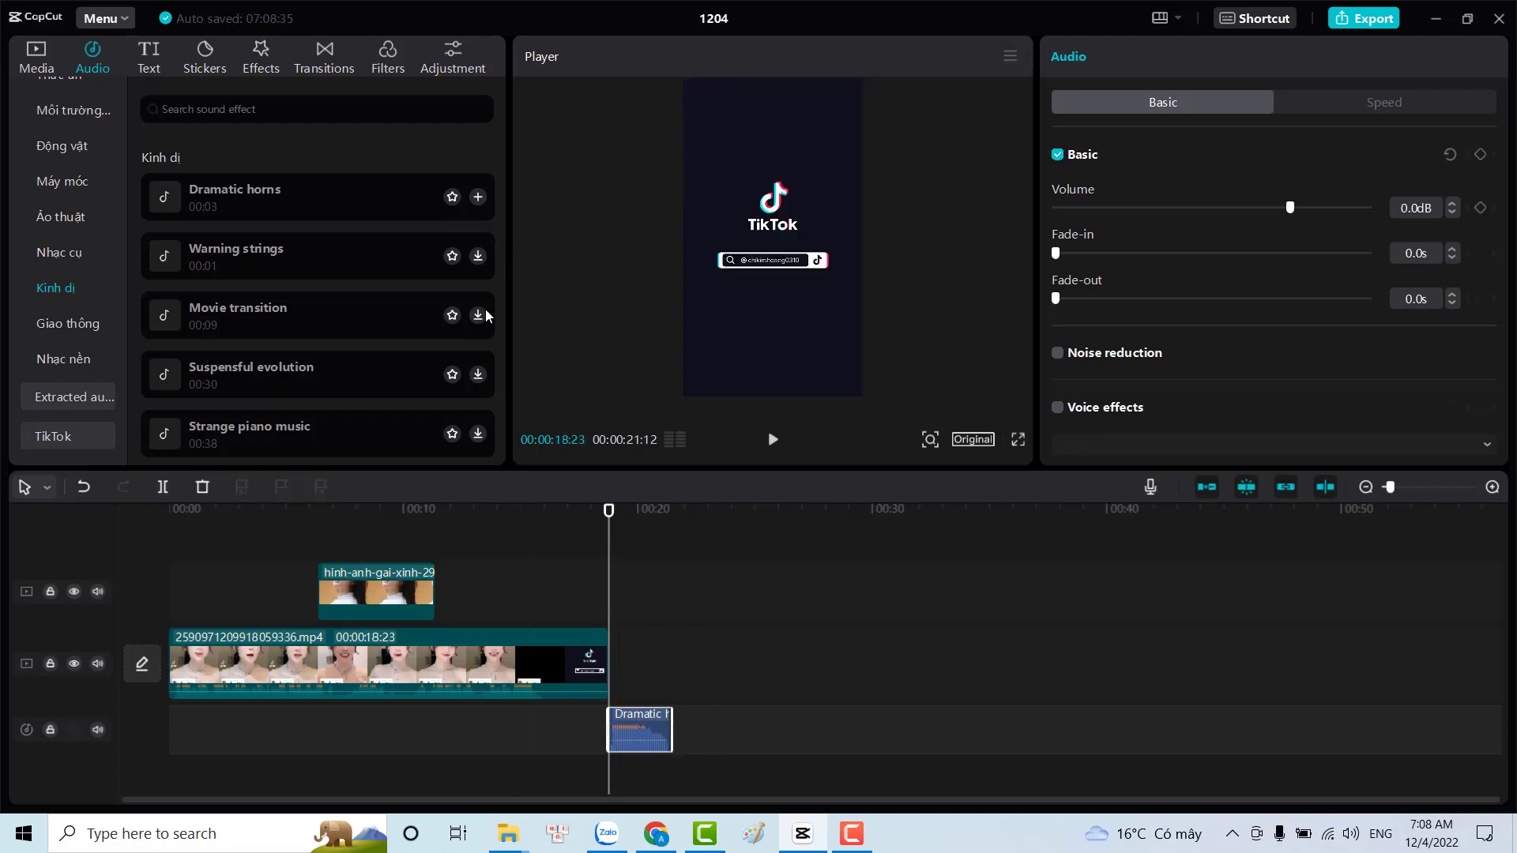
# Download the Warning strings sound effect and collapse the sound effects category list.
pyautogui.click(477, 255)
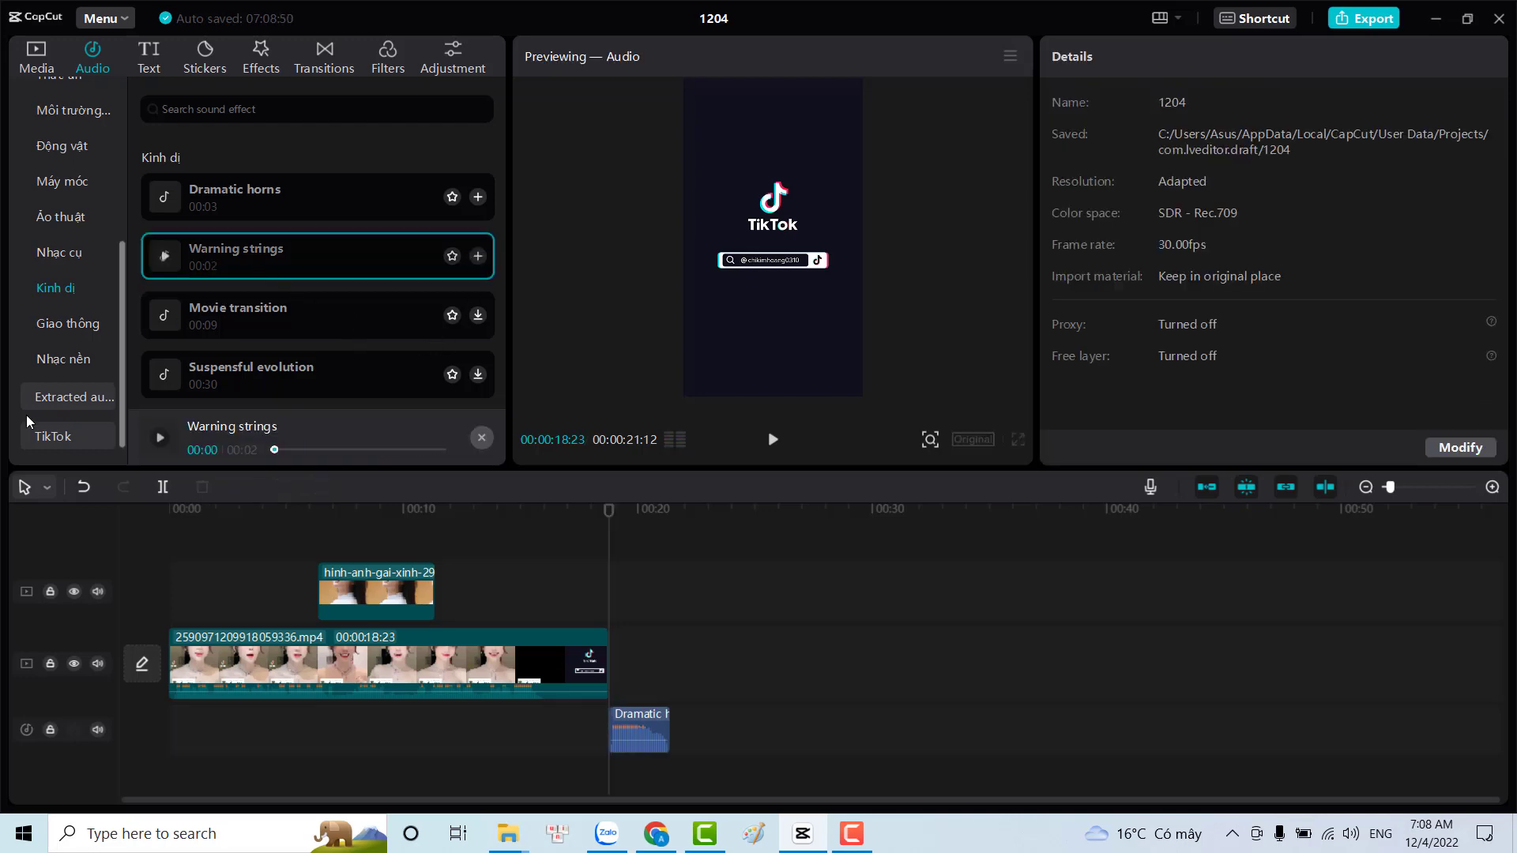
pyautogui.scroll(3, 38, 161)
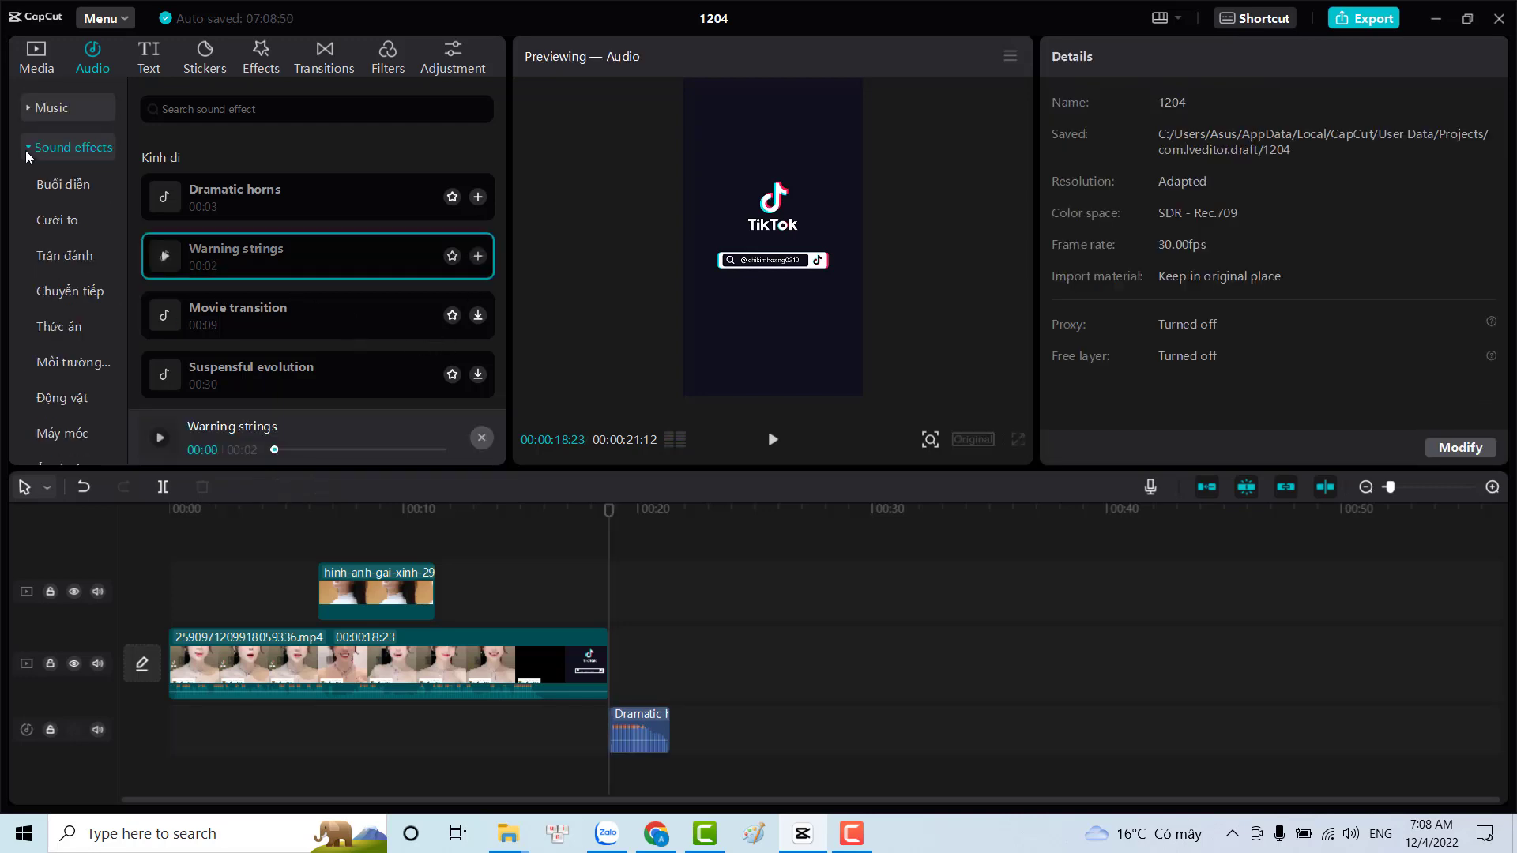
pyautogui.click(25, 151)
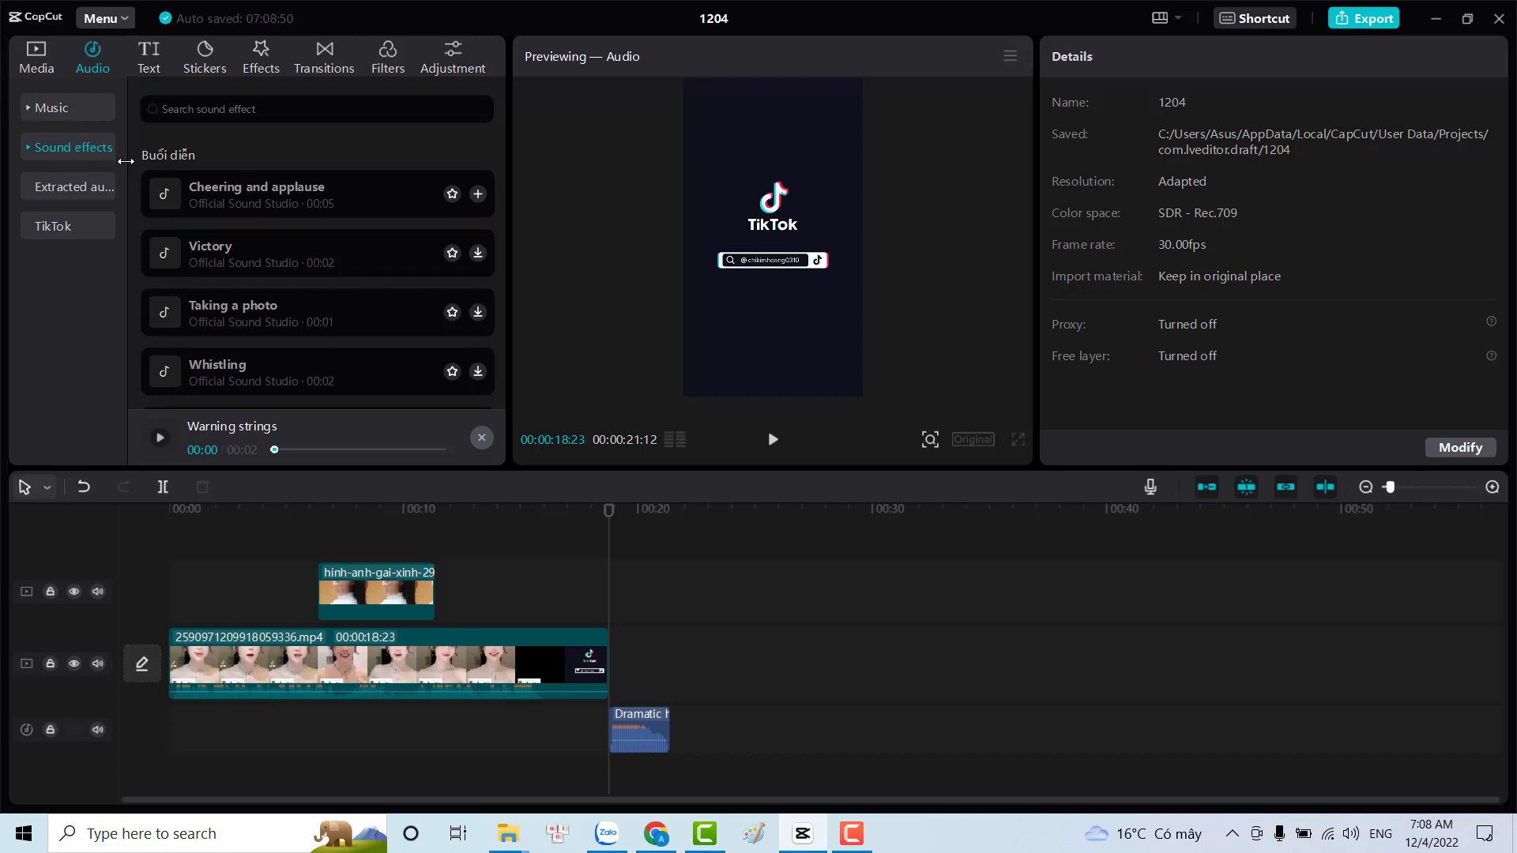
# Extract the audio of the "Ai Chung Tình Được..." file from the Desktop, preview it, and add it to the timeline at the playhead.
pyautogui.click(76, 191)
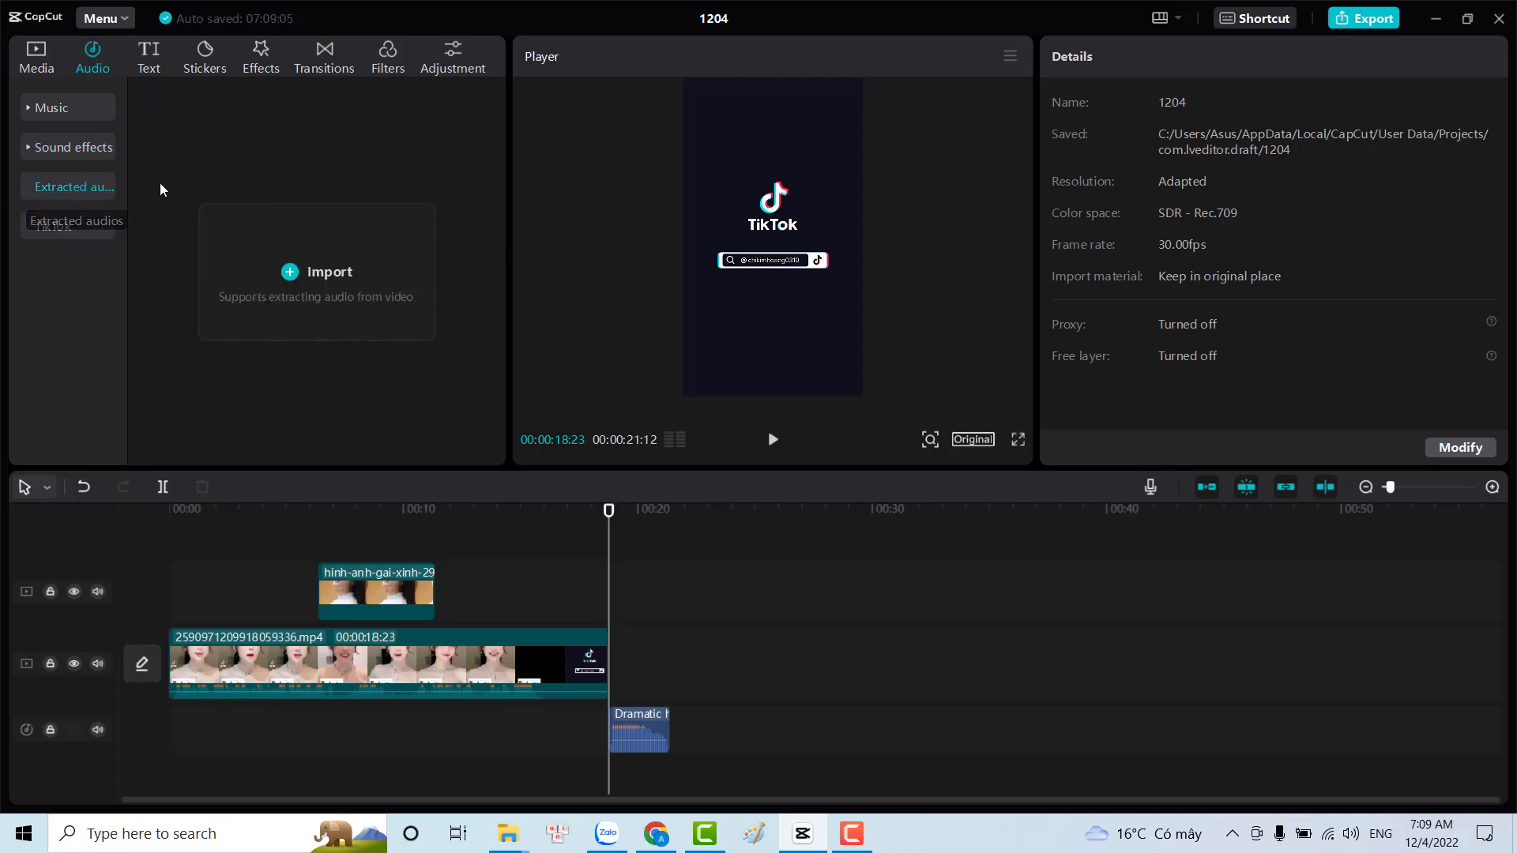
pyautogui.click(295, 277)
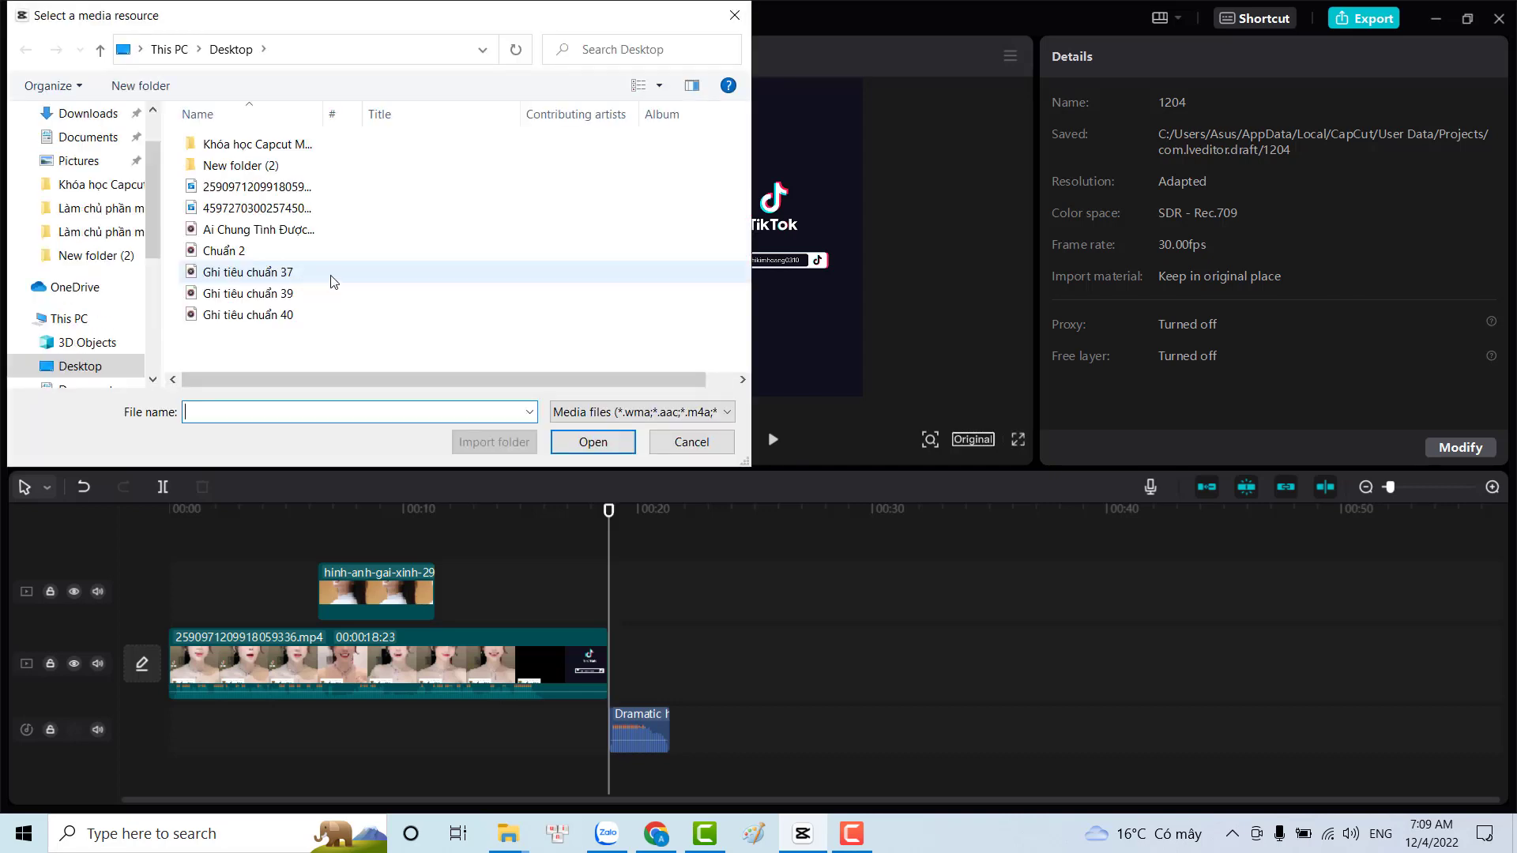
pyautogui.doubleClick(228, 231)
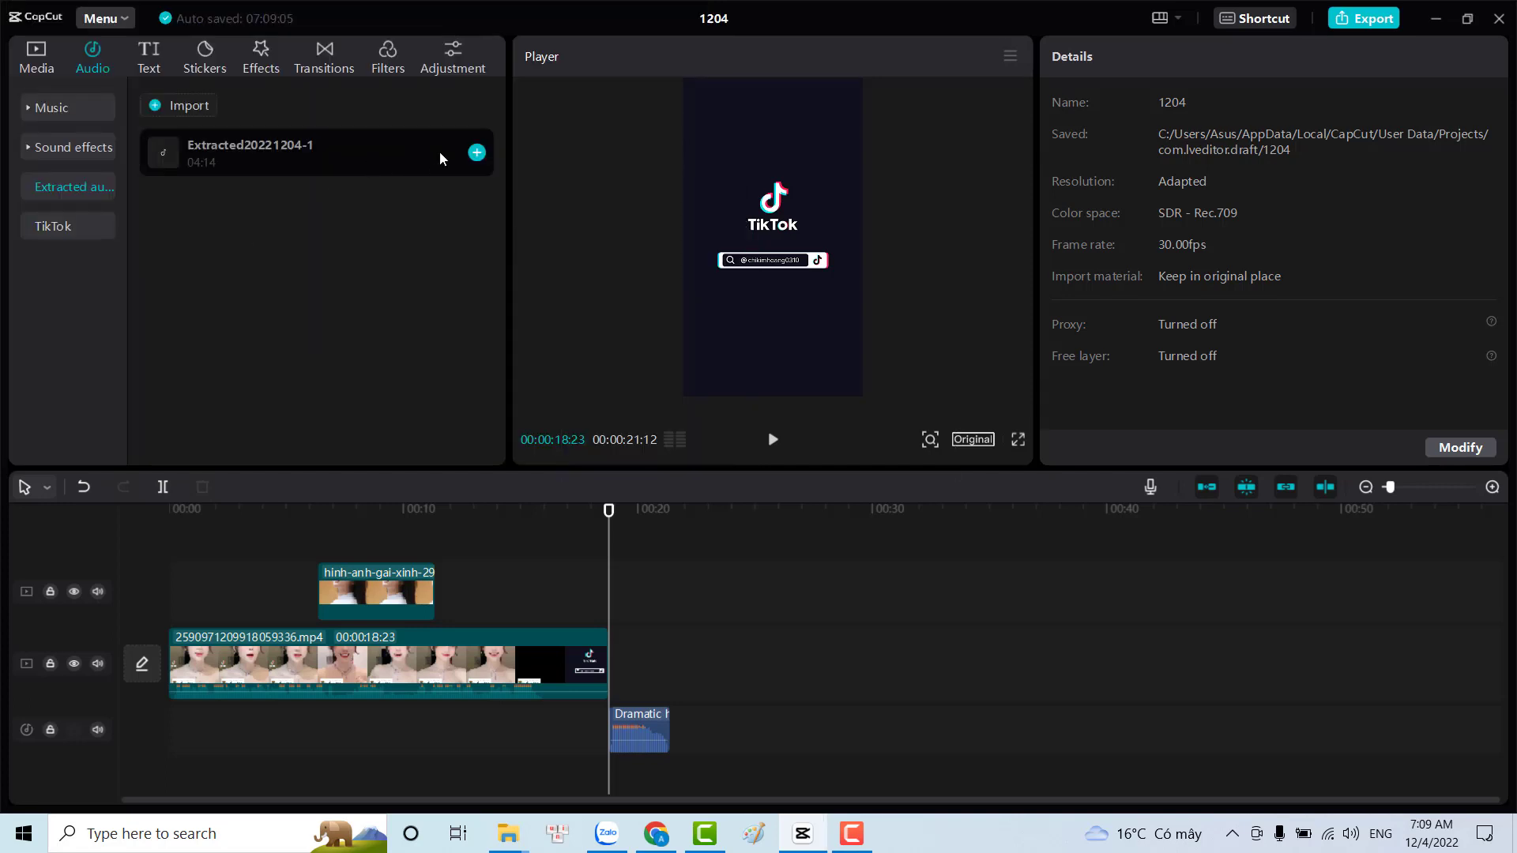
pyautogui.click(309, 152)
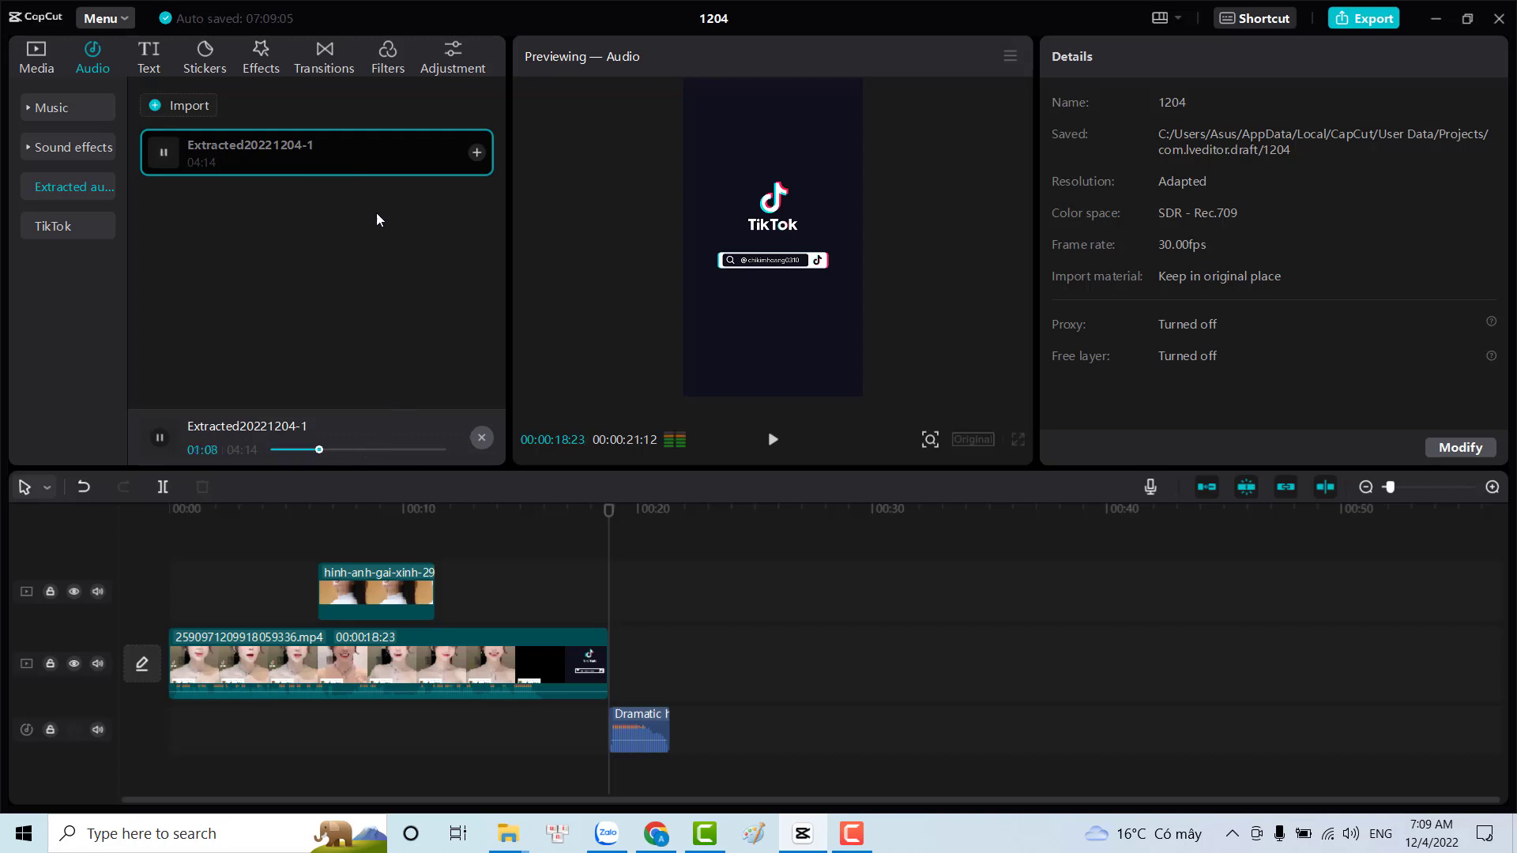
pyautogui.click(475, 153)
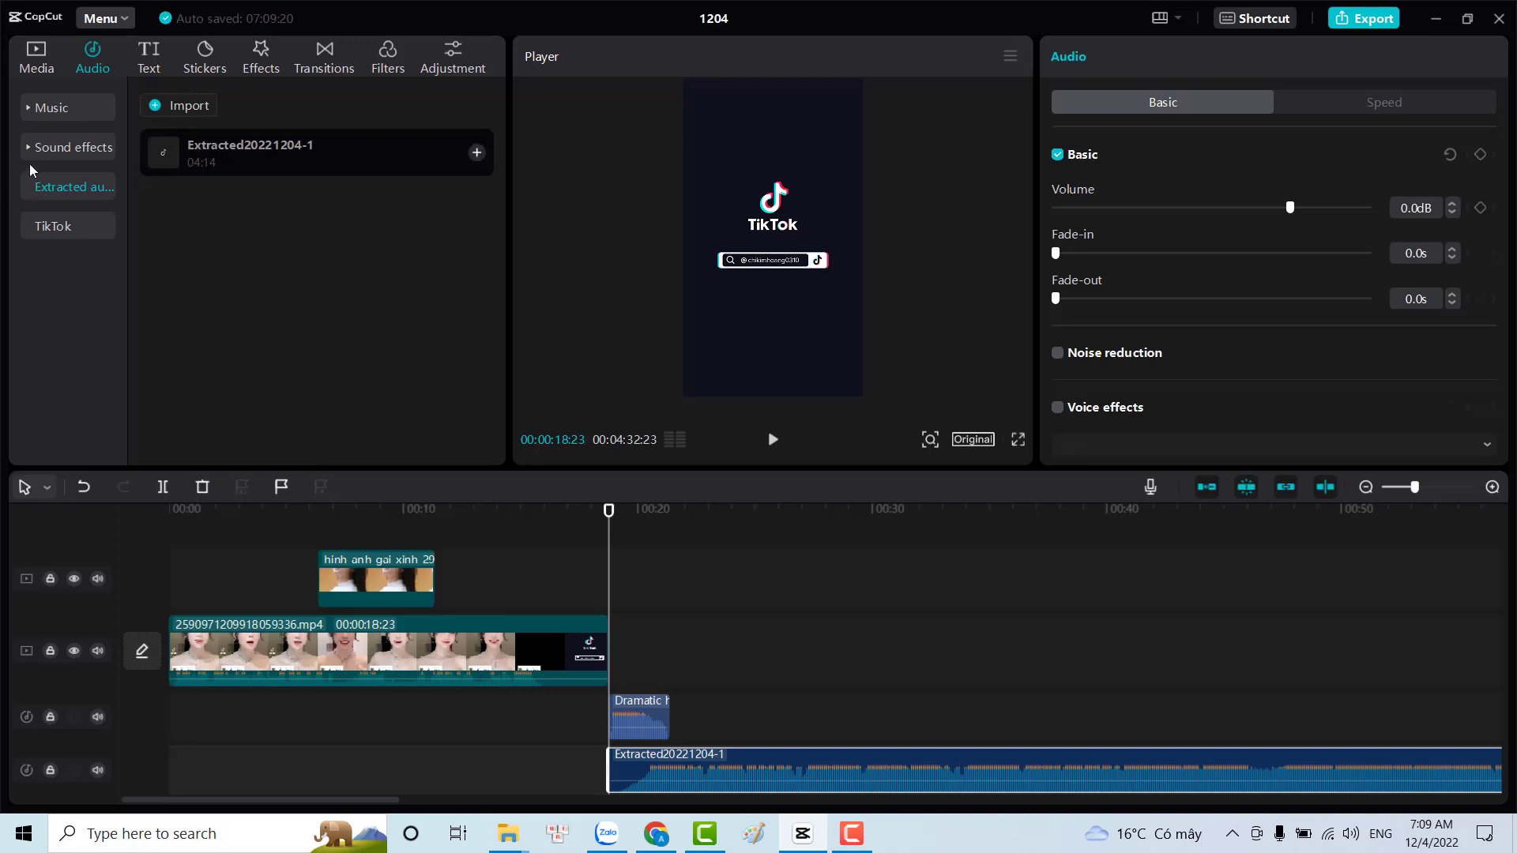
# Sign in with TikTok by authorizing CapCut Desktop and preview the synced favorite sound Ơi Cái Anh Gì Ơi remix.
pyautogui.click(72, 227)
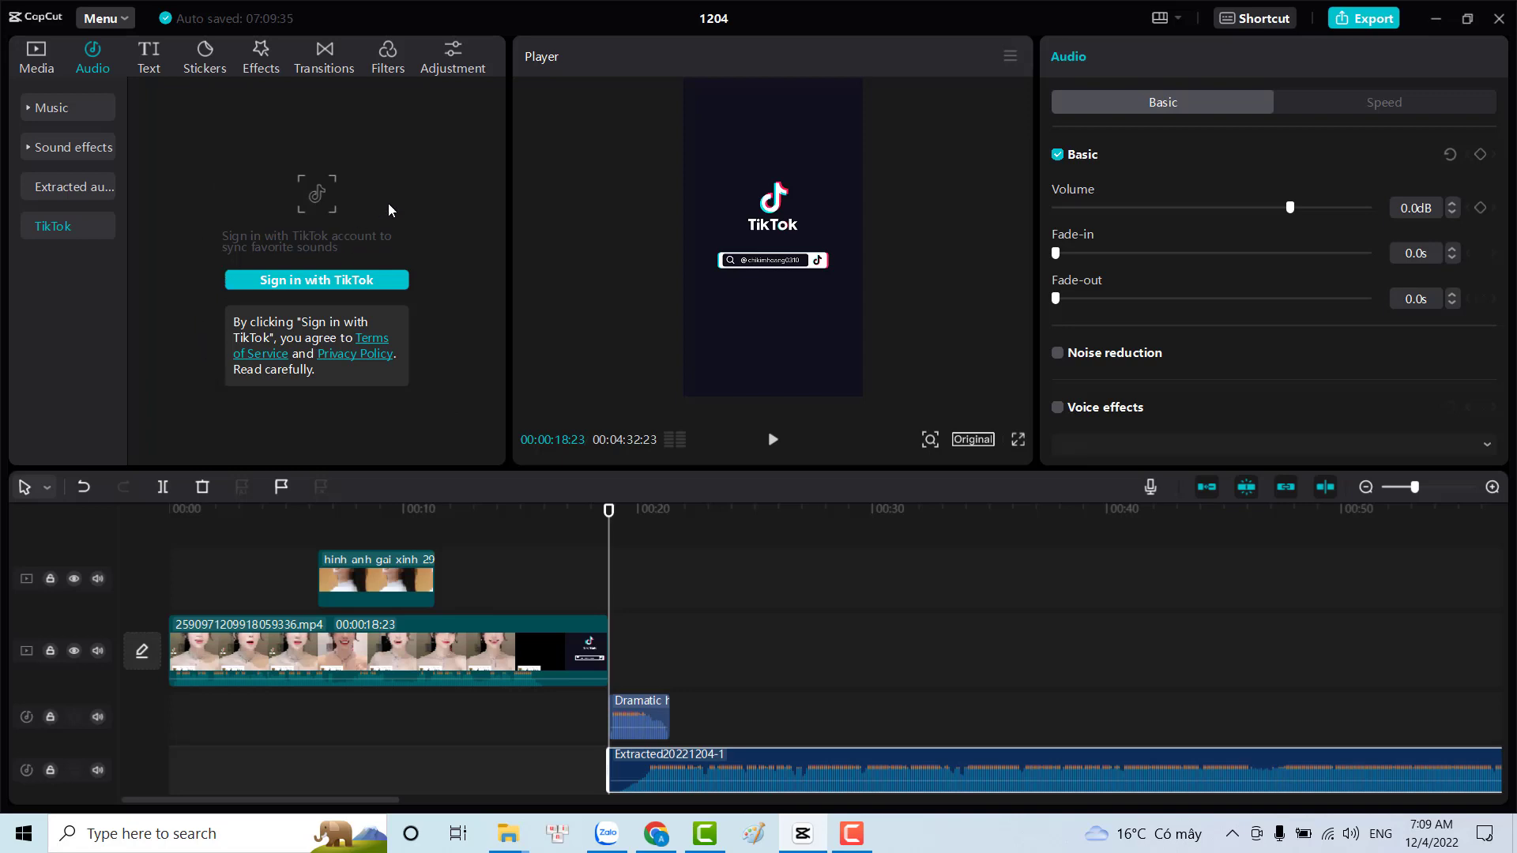
pyautogui.click(327, 281)
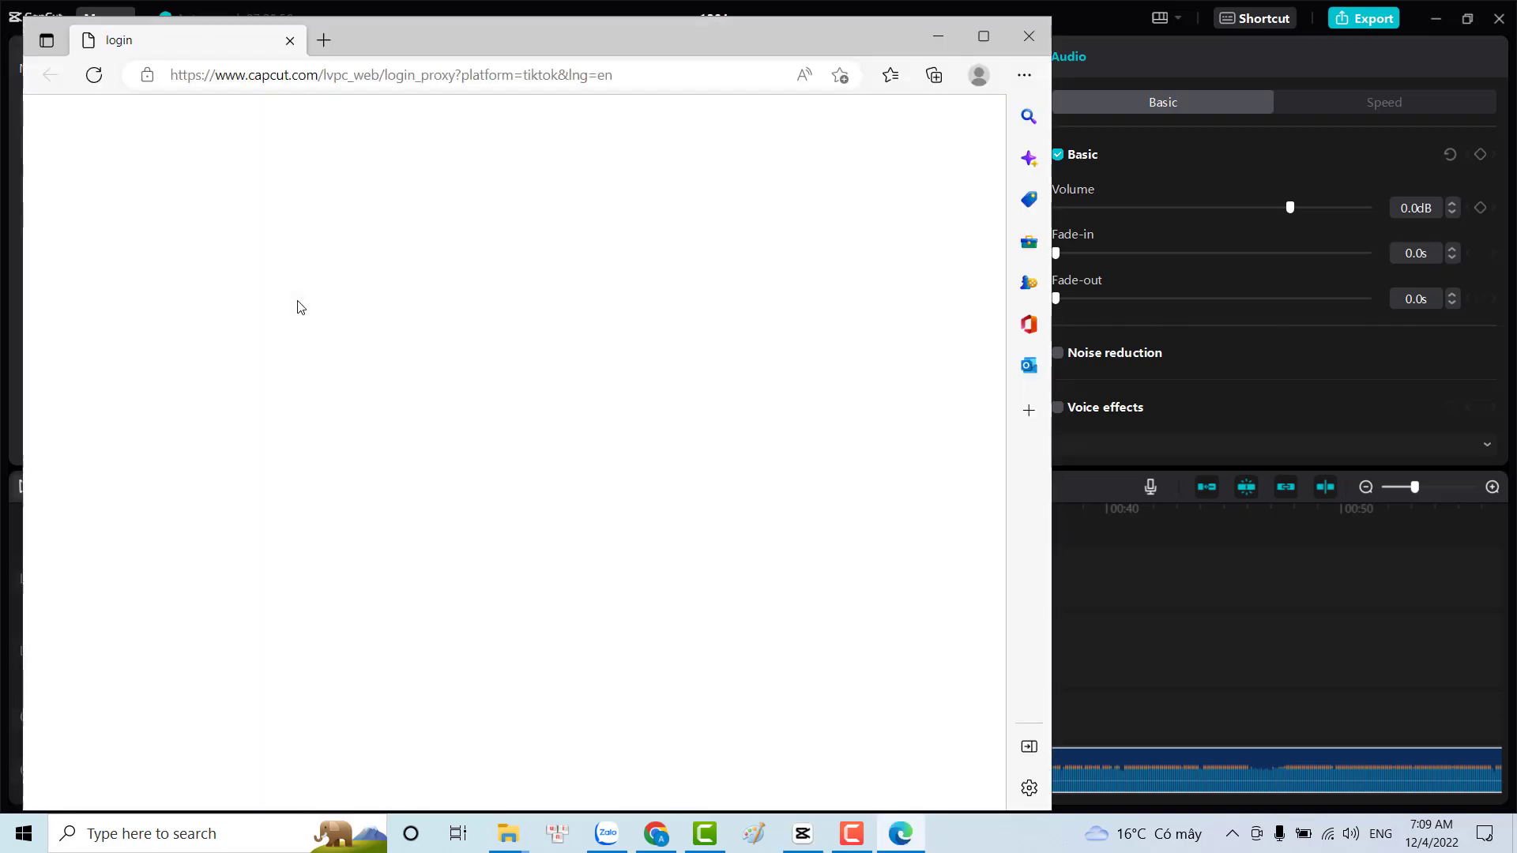
pyautogui.scroll(-1, 711, 391)
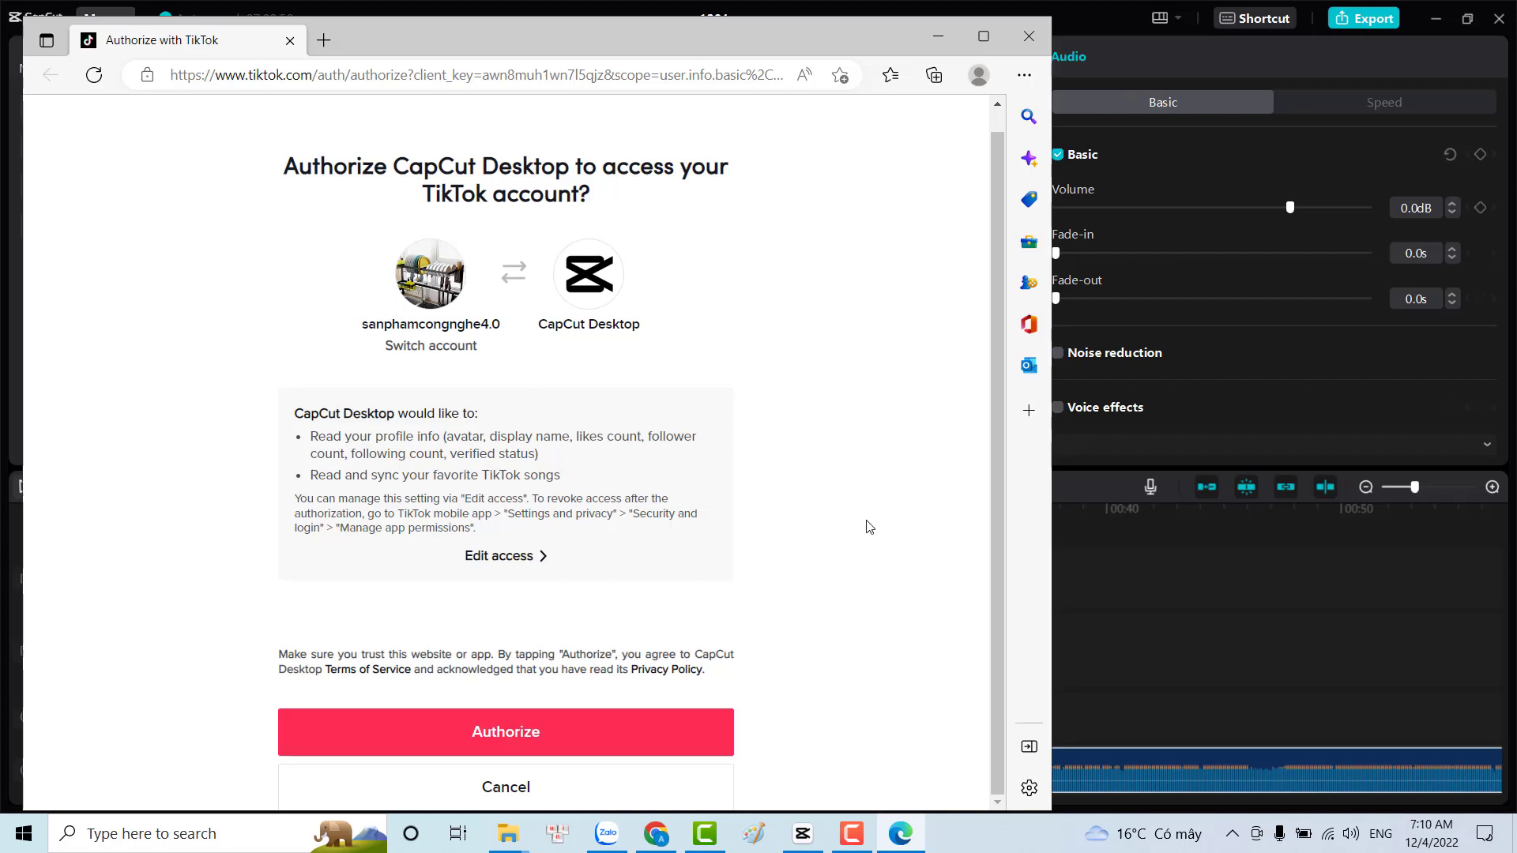
pyautogui.click(501, 729)
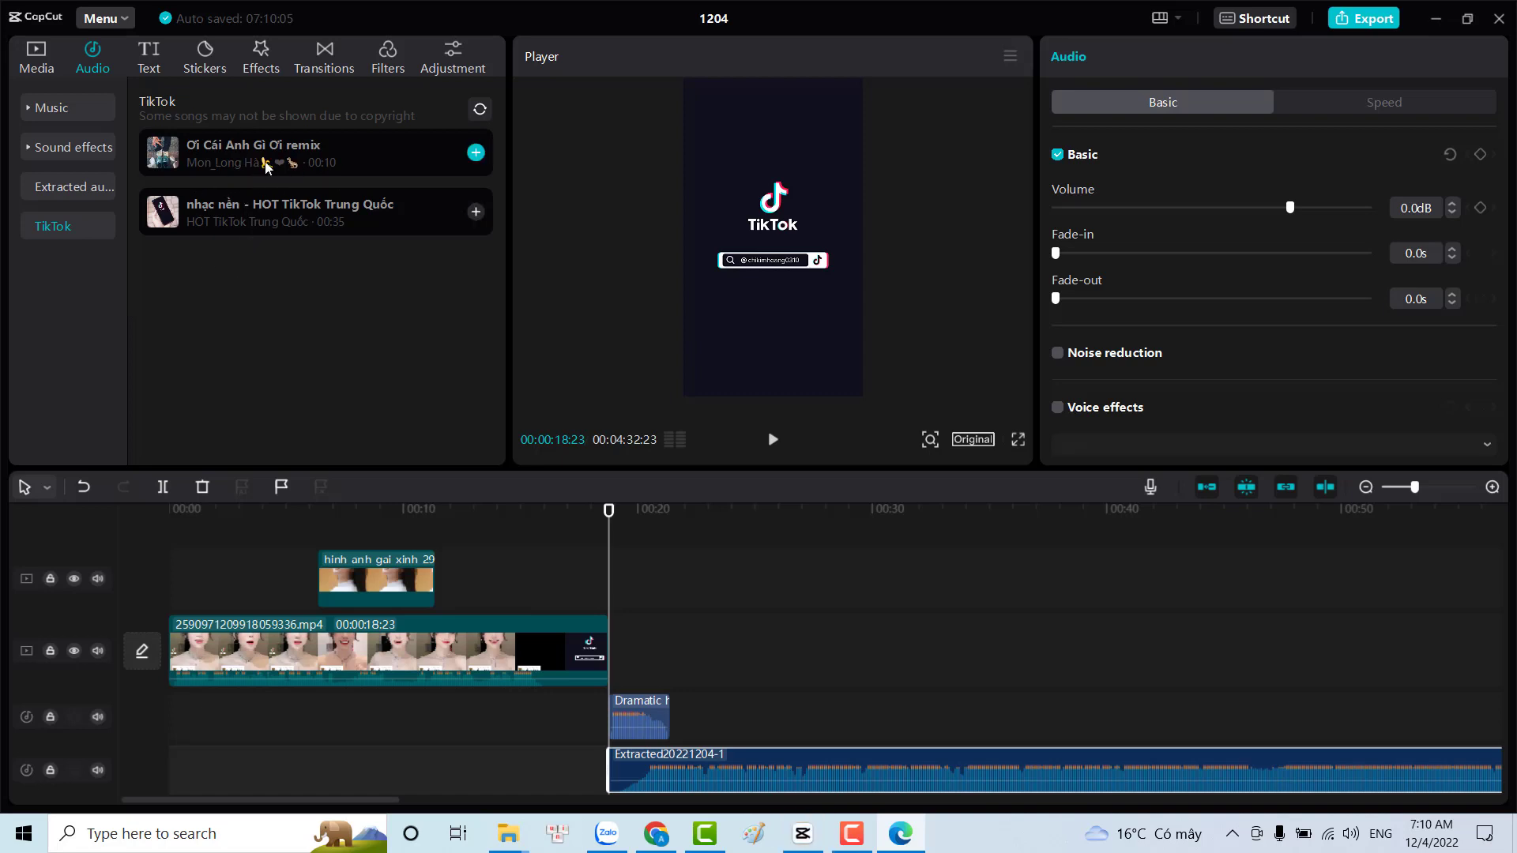
pyautogui.click(245, 155)
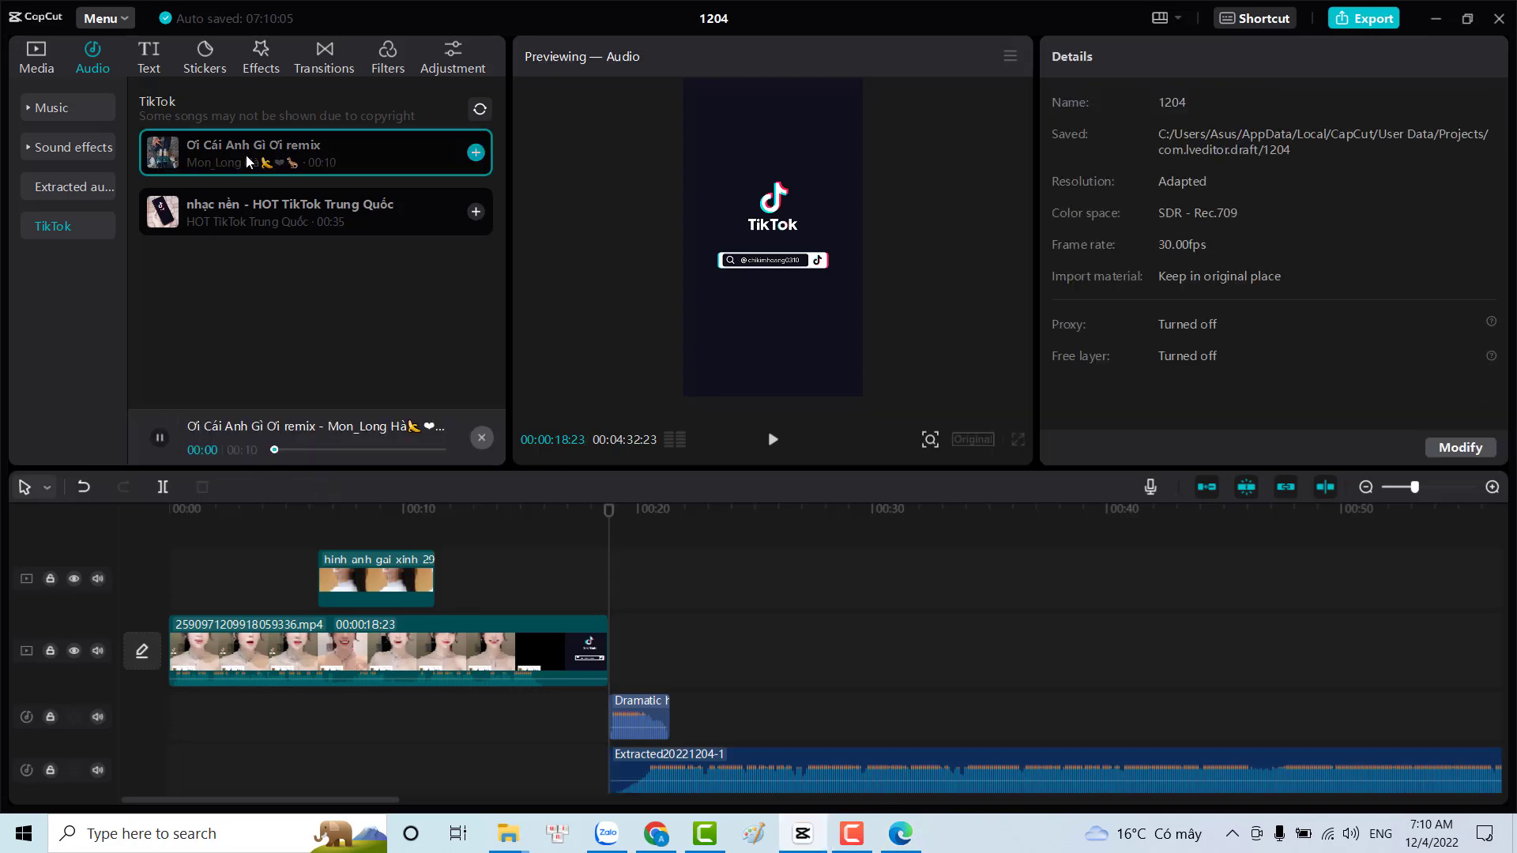
# Preview the favorite sound nhạc nền - HOT TikTok Trung Quốc from the synced TikTok list and stop its playback.
pyautogui.click(298, 216)
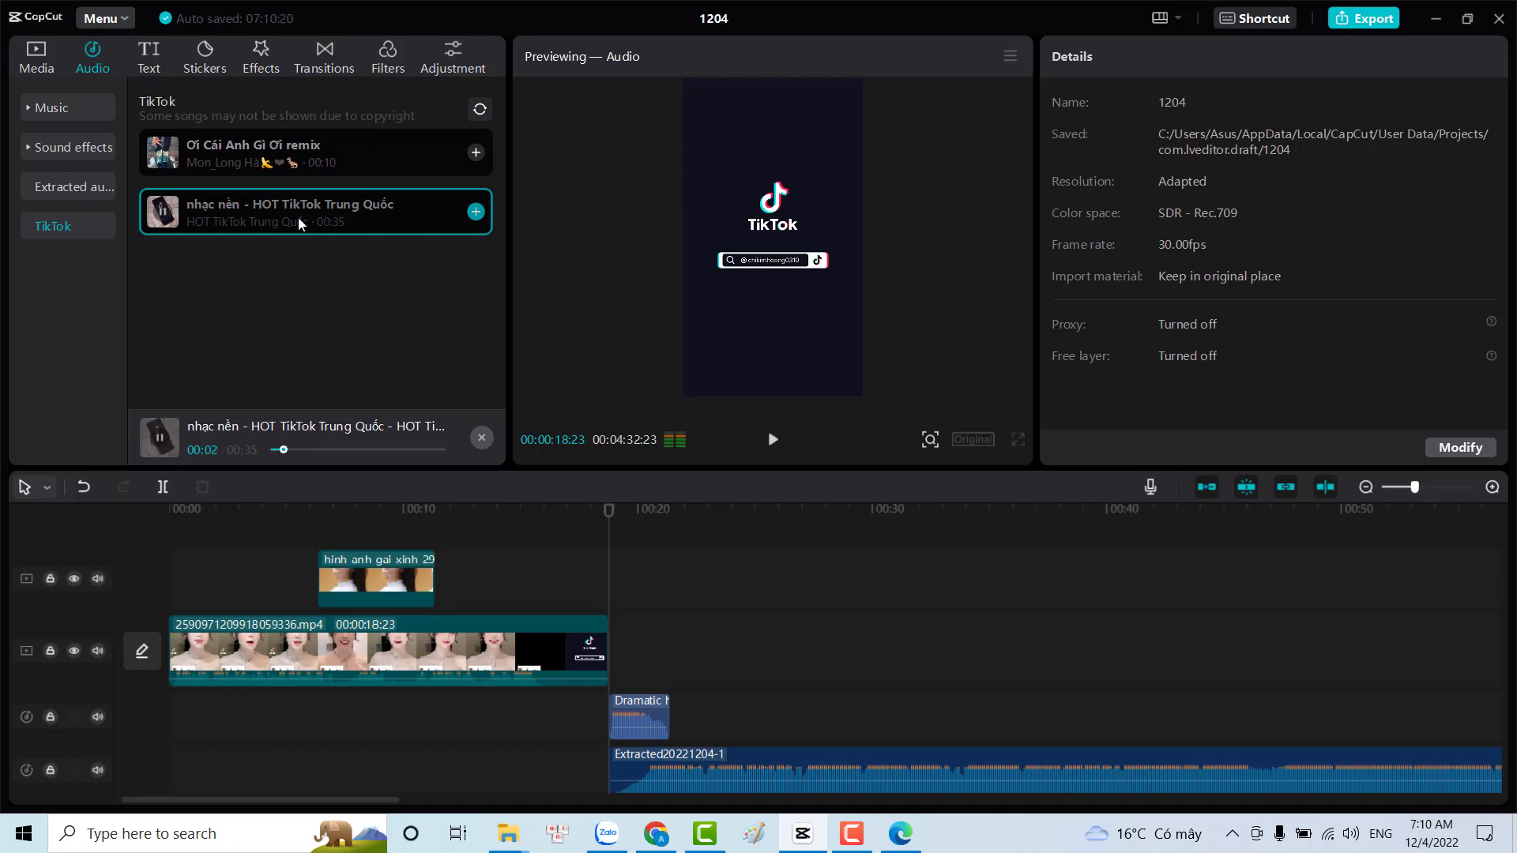
pyautogui.click(298, 216)
# Review the audio sources one after another: the Music categories, the Sound effects categories, the extracted audio and the TikTok favorites.
pyautogui.click(32, 110)
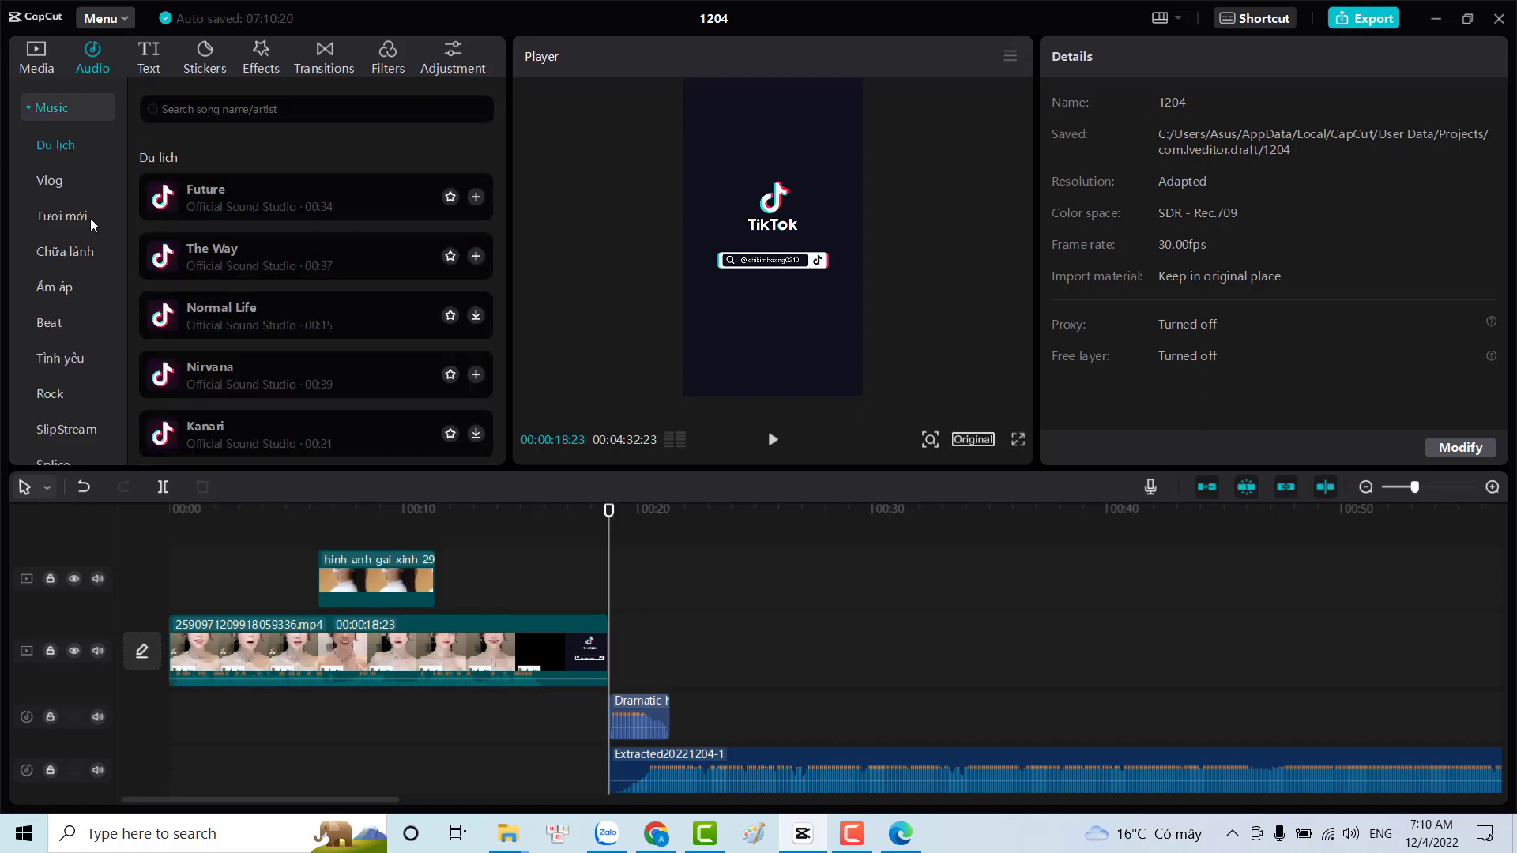
pyautogui.scroll(-2, 90, 218)
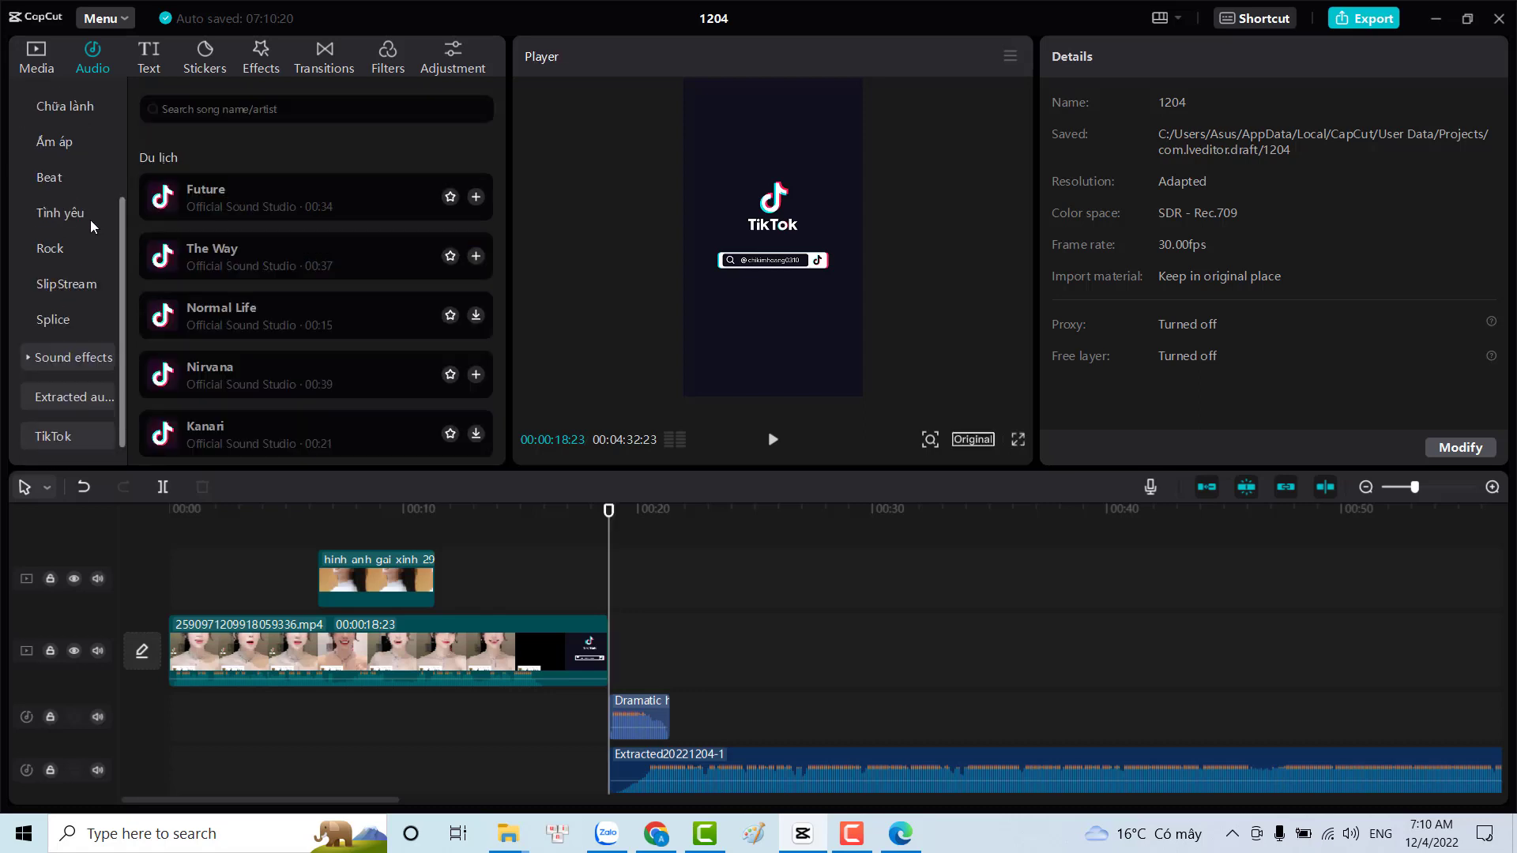
pyautogui.click(31, 356)
pyautogui.scroll(-3, 79, 261)
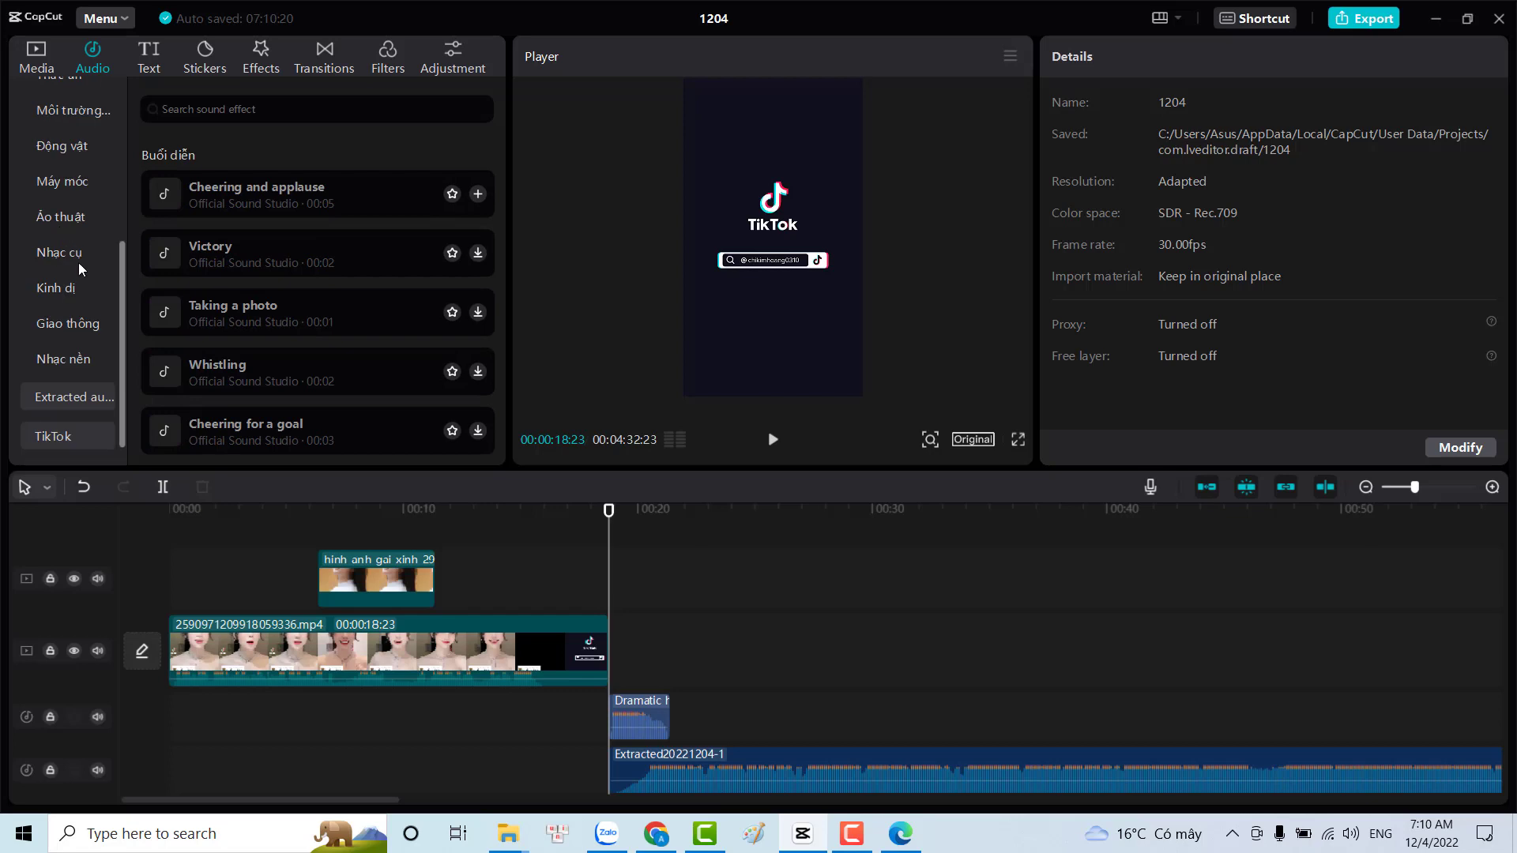
pyautogui.click(61, 394)
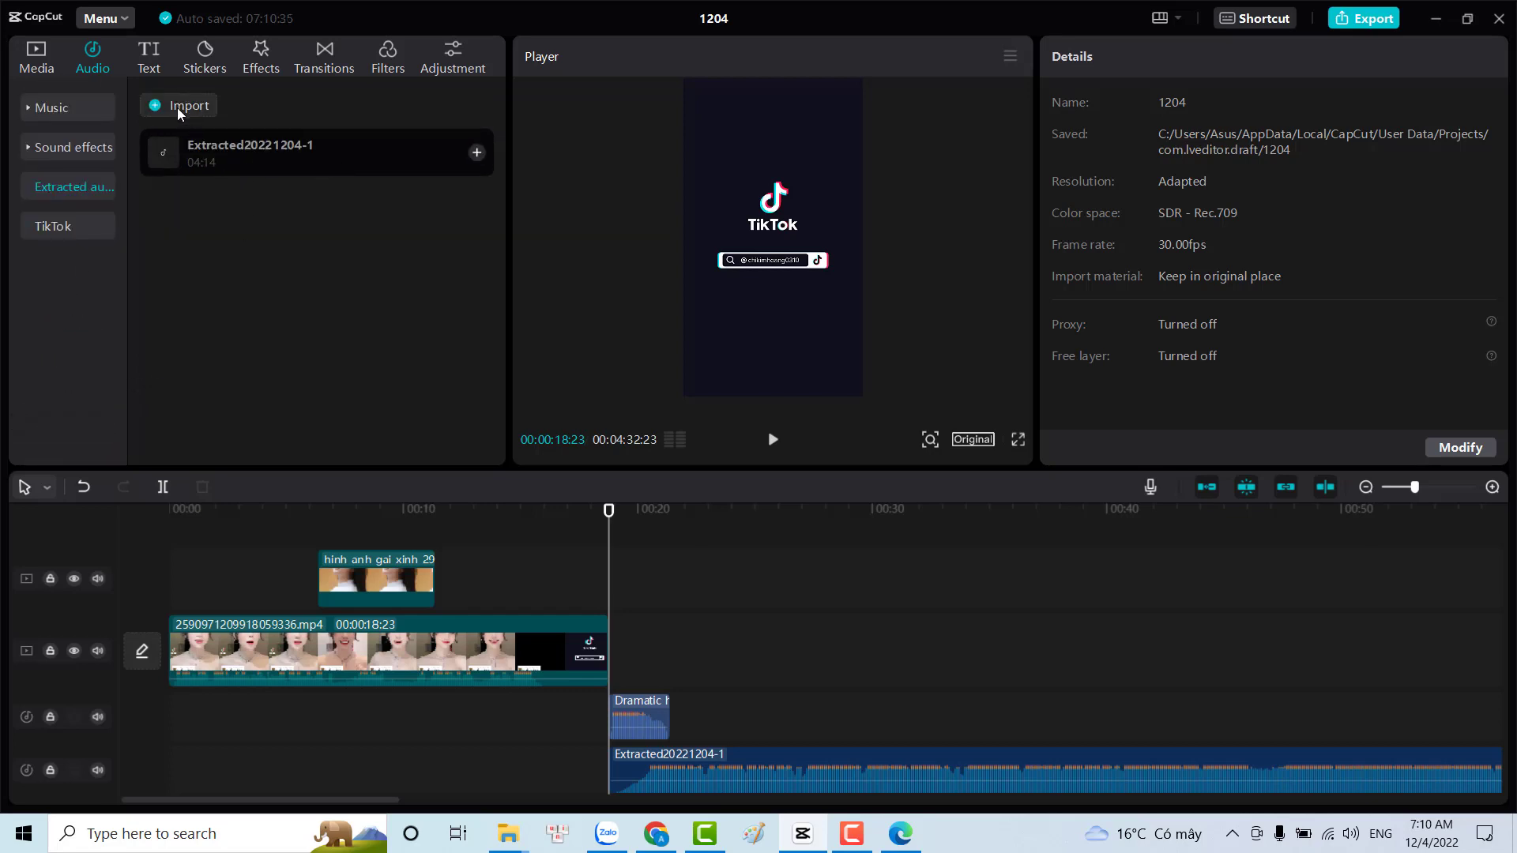
pyautogui.click(63, 231)
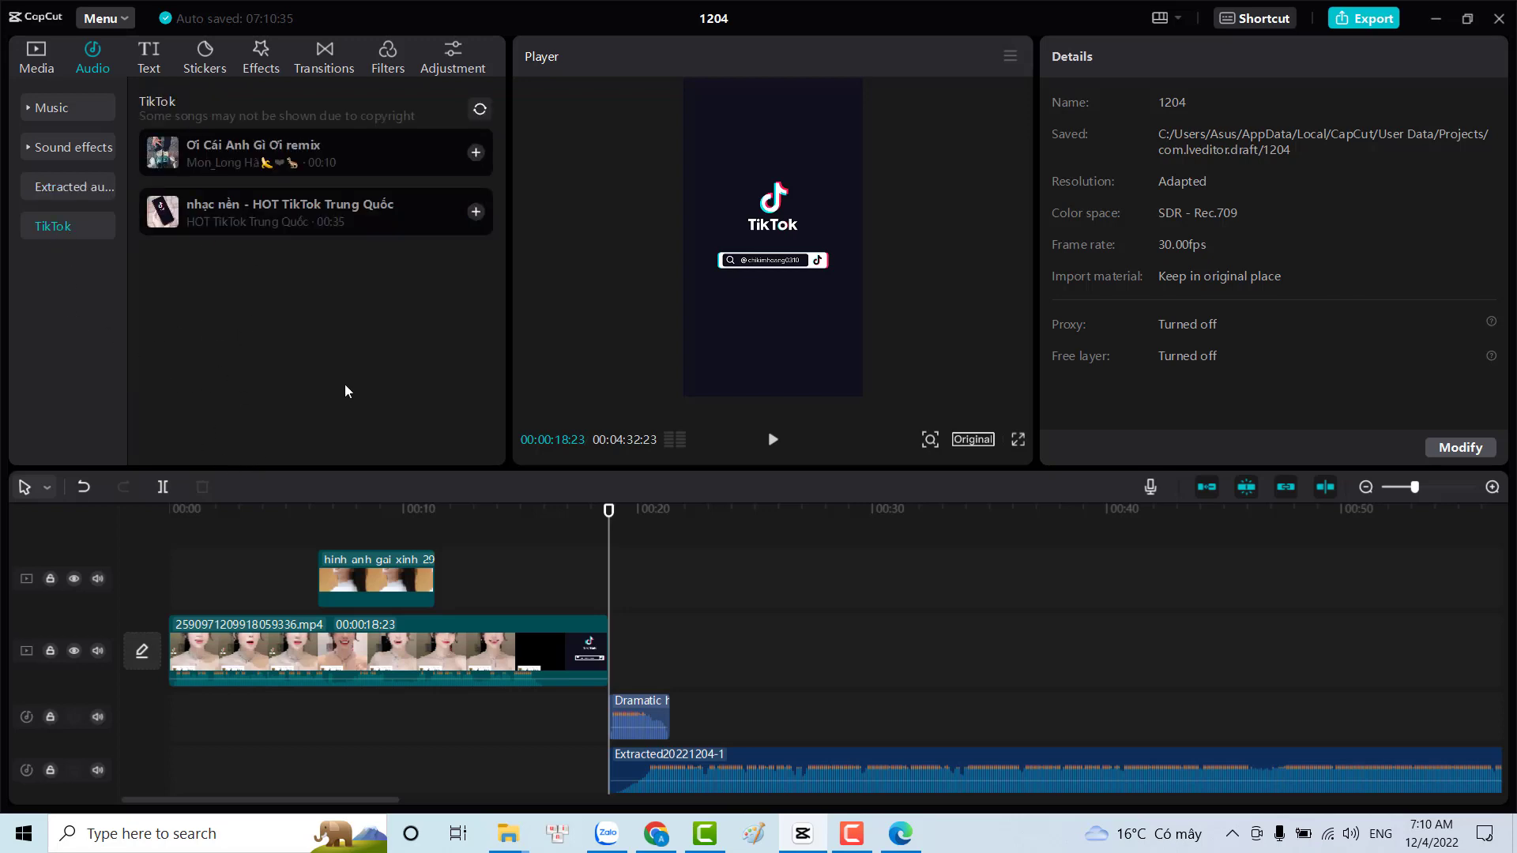